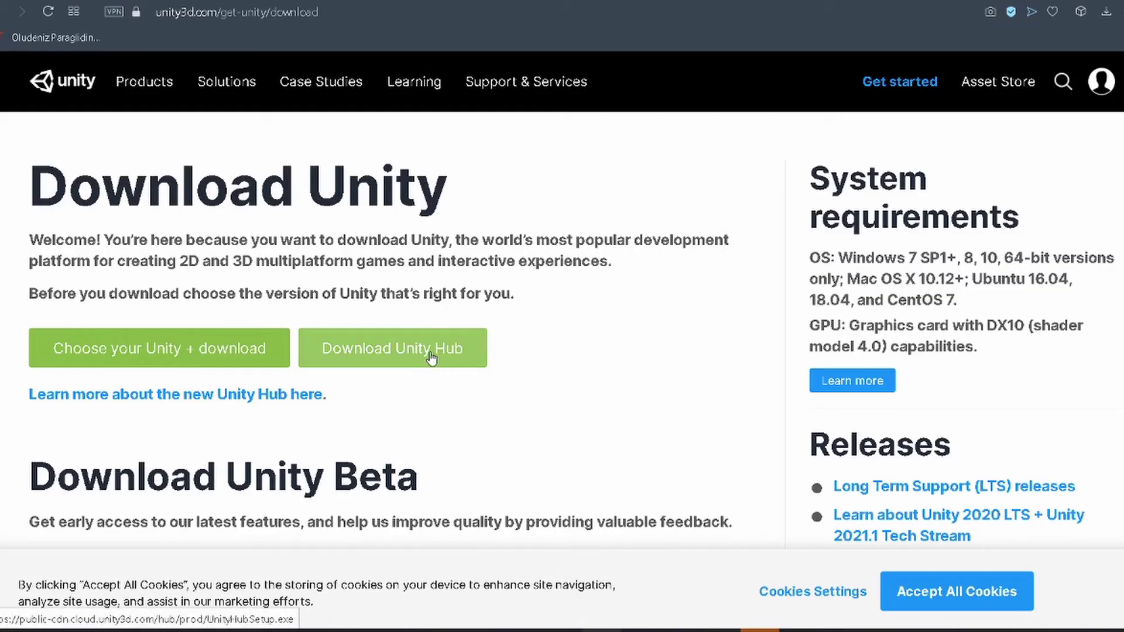
# Start downloading Unity Hub from the browser page
pyautogui.click(432, 358)
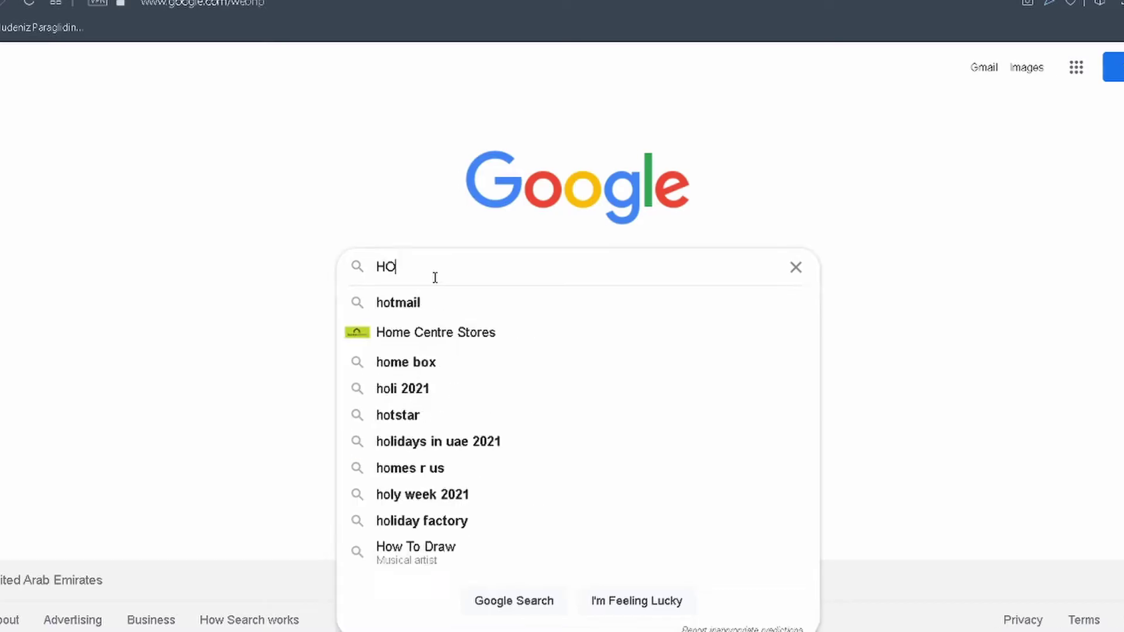
# Search Google for 'how to game develop'
pyautogui.write('W TO GAM')
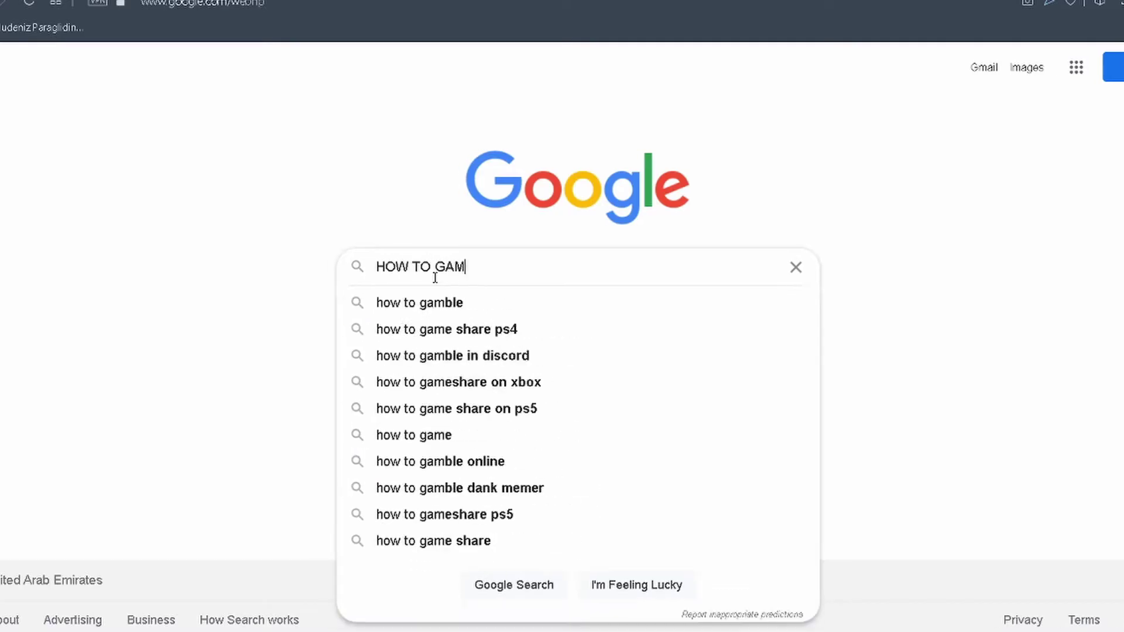
pyautogui.write('E DEVELOP')
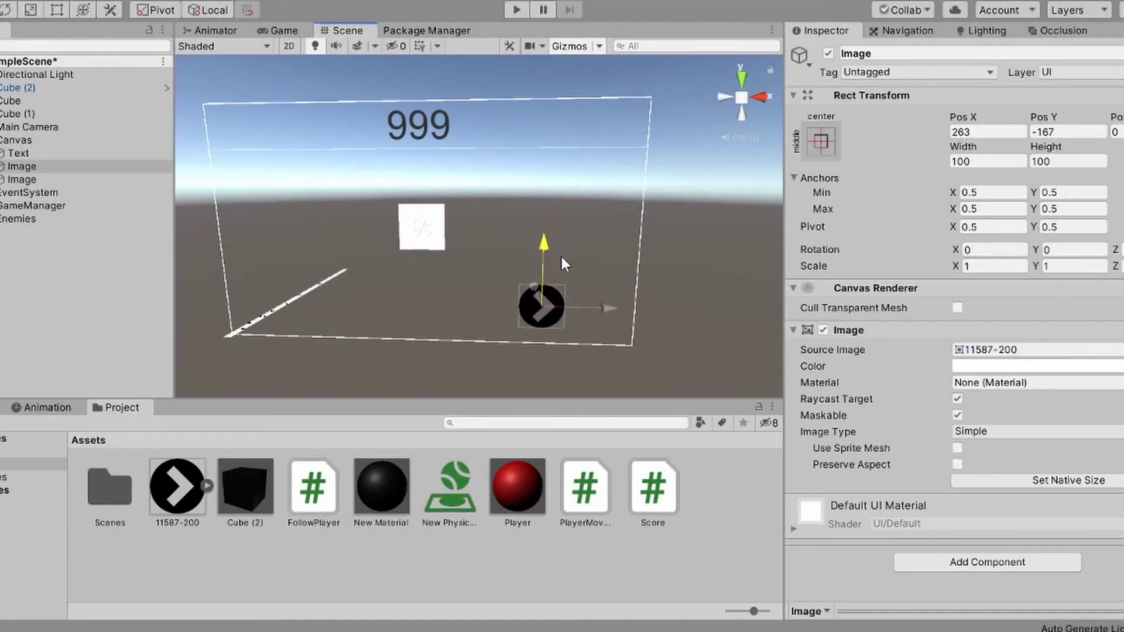
# Move the arrow image to Pos X 378 on the canvas and run the game
pyautogui.moveTo(561, 264); pyautogui.dragTo(563, 268)
pyautogui.moveTo(609, 307); pyautogui.dragTo(621, 314)
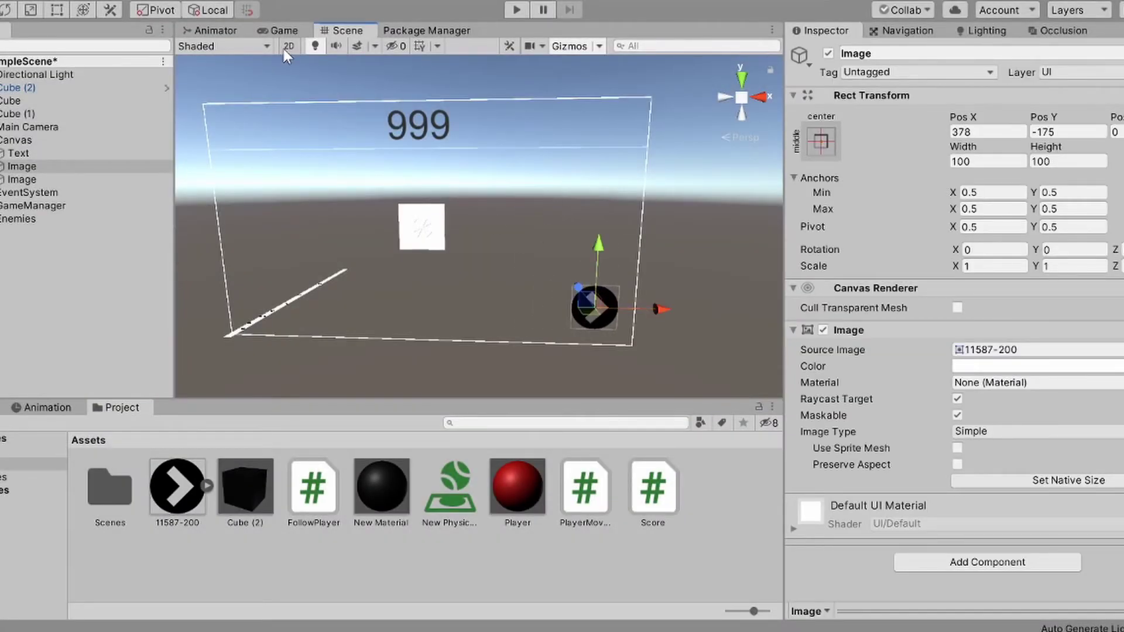
pyautogui.click(284, 30)
pyautogui.hotkey('ctrl', 'p')
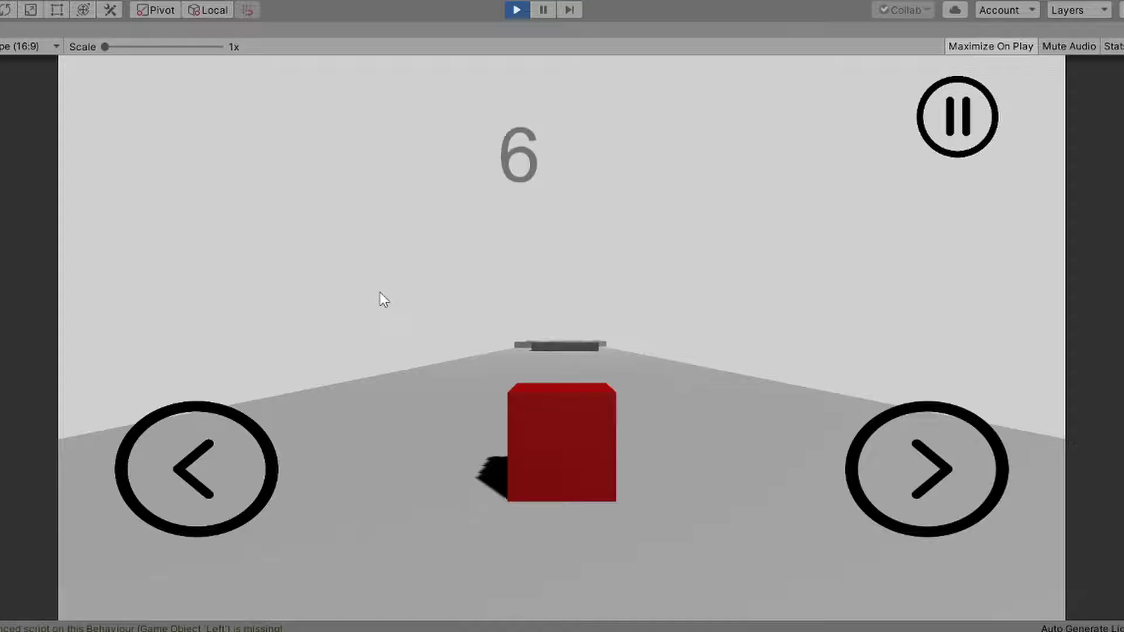
# Steer the red cube left and right past obstacles using the on-screen arrows
pyautogui.click(184, 472)
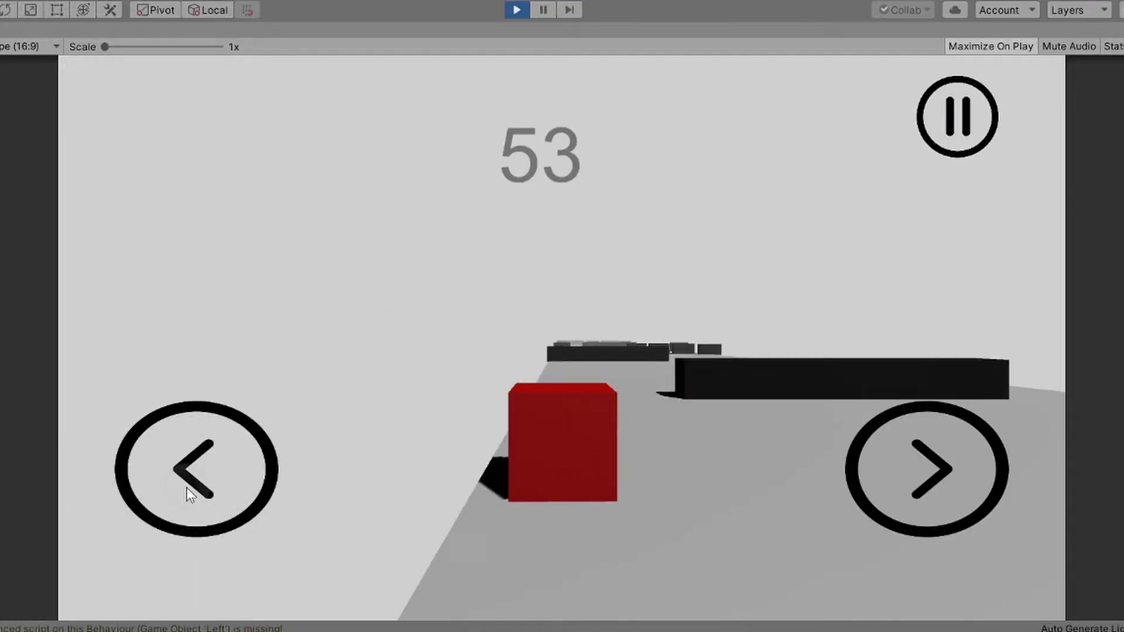
pyautogui.click(186, 487)
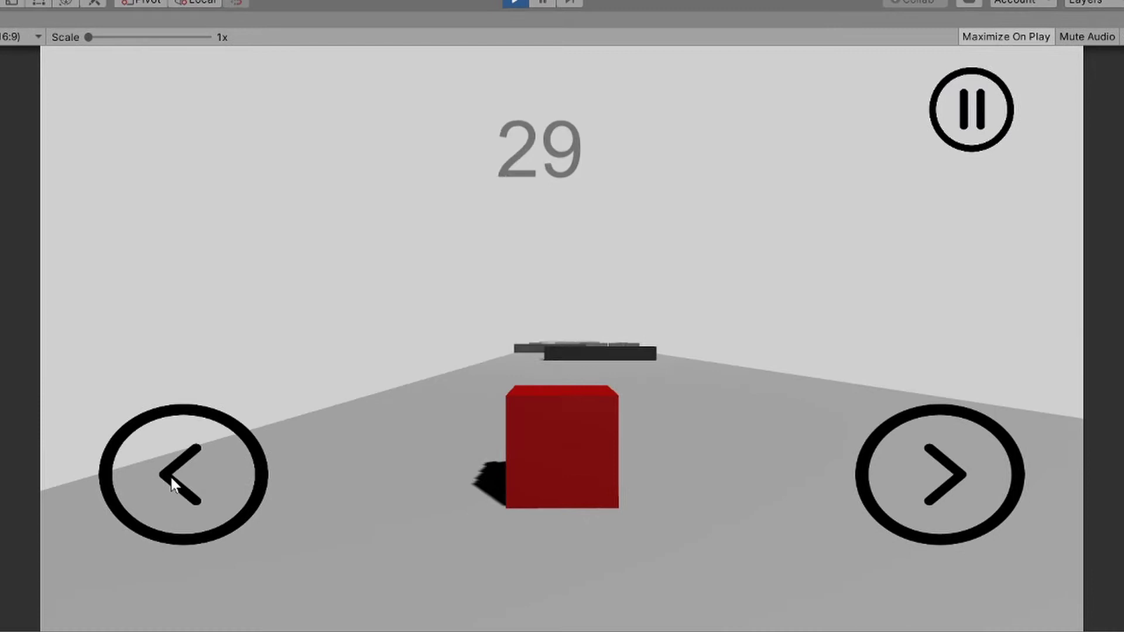
pyautogui.click(175, 494)
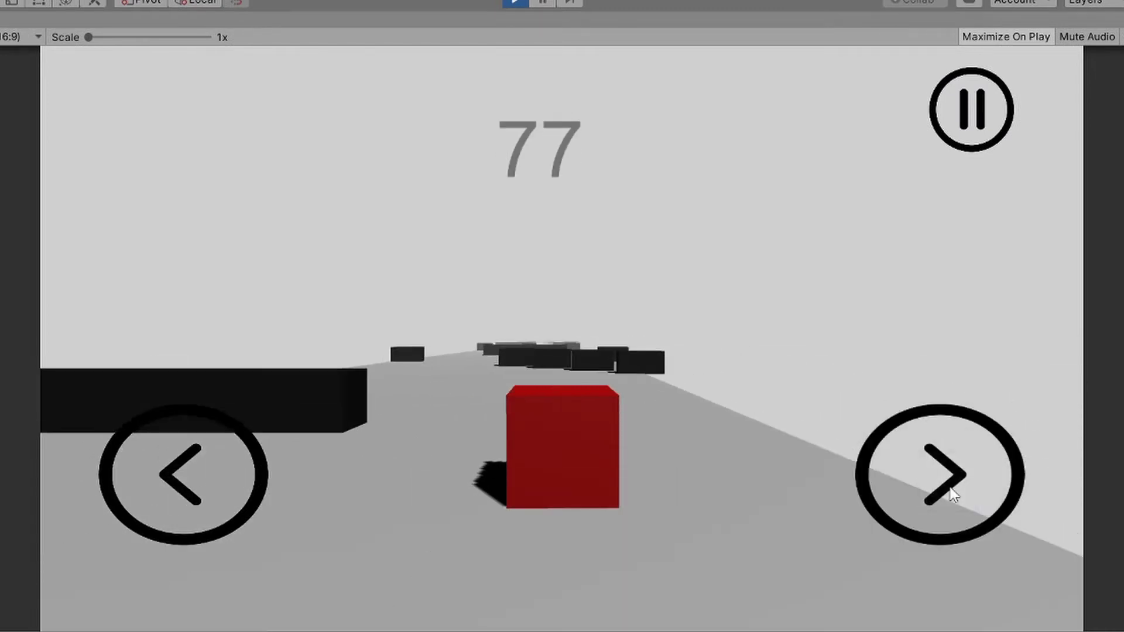
pyautogui.click(181, 497)
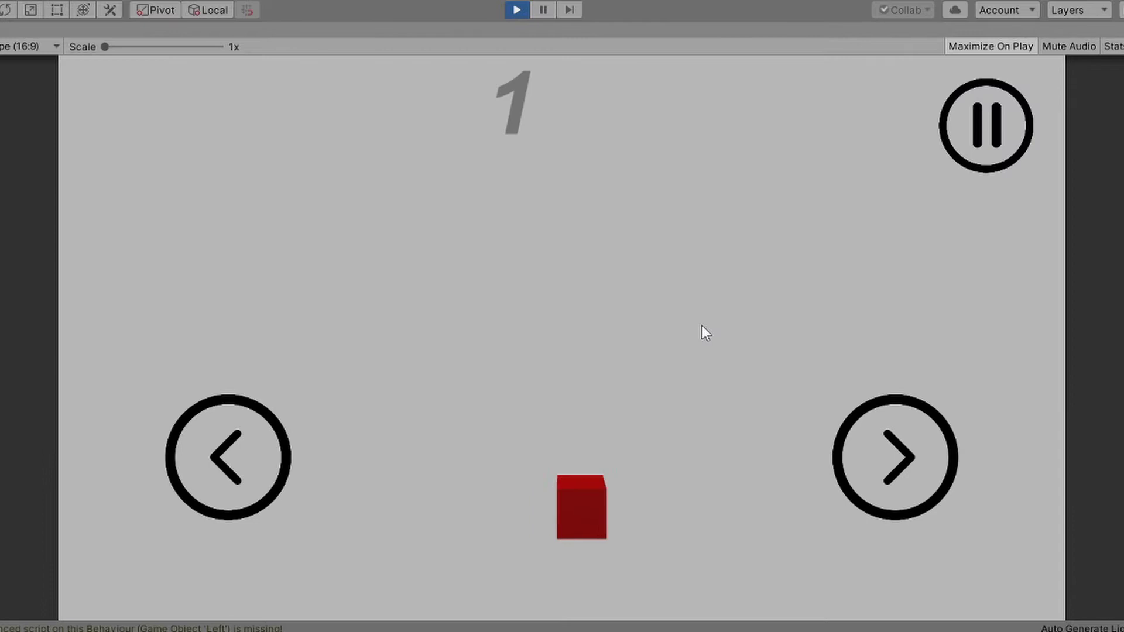
pyautogui.click(923, 456)
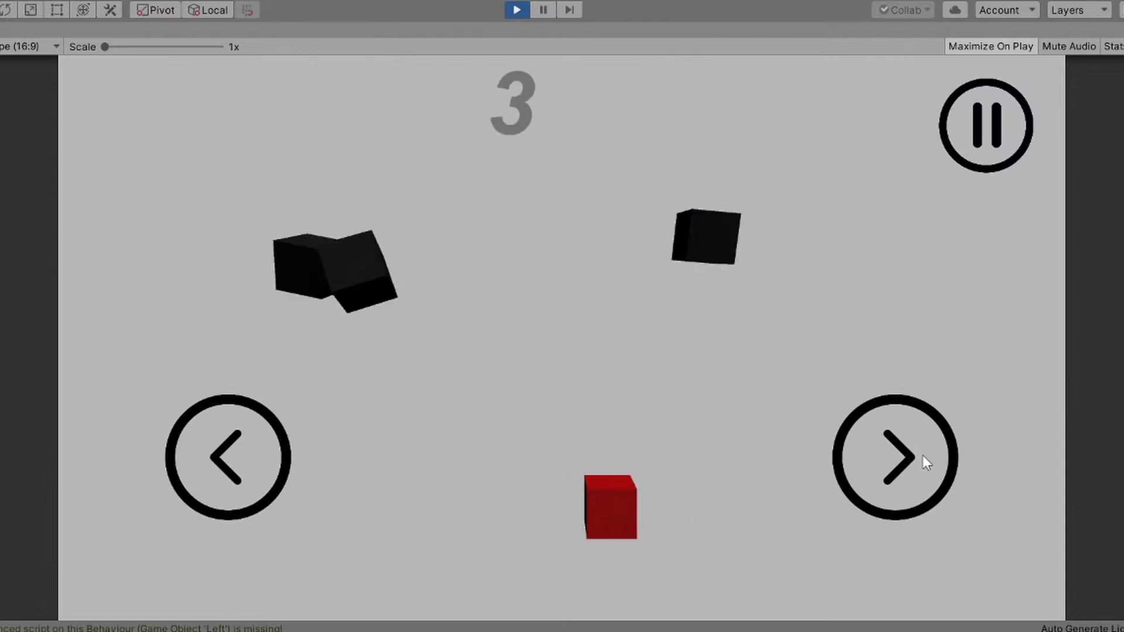
pyautogui.click(201, 472)
pyautogui.click(909, 466)
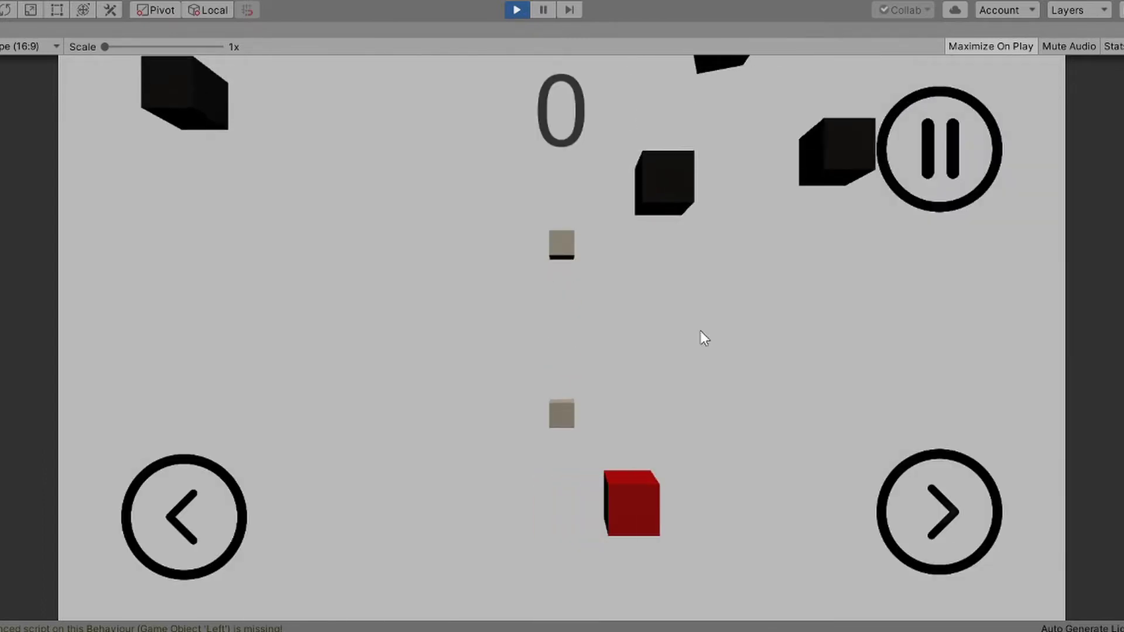
pyautogui.click(174, 547)
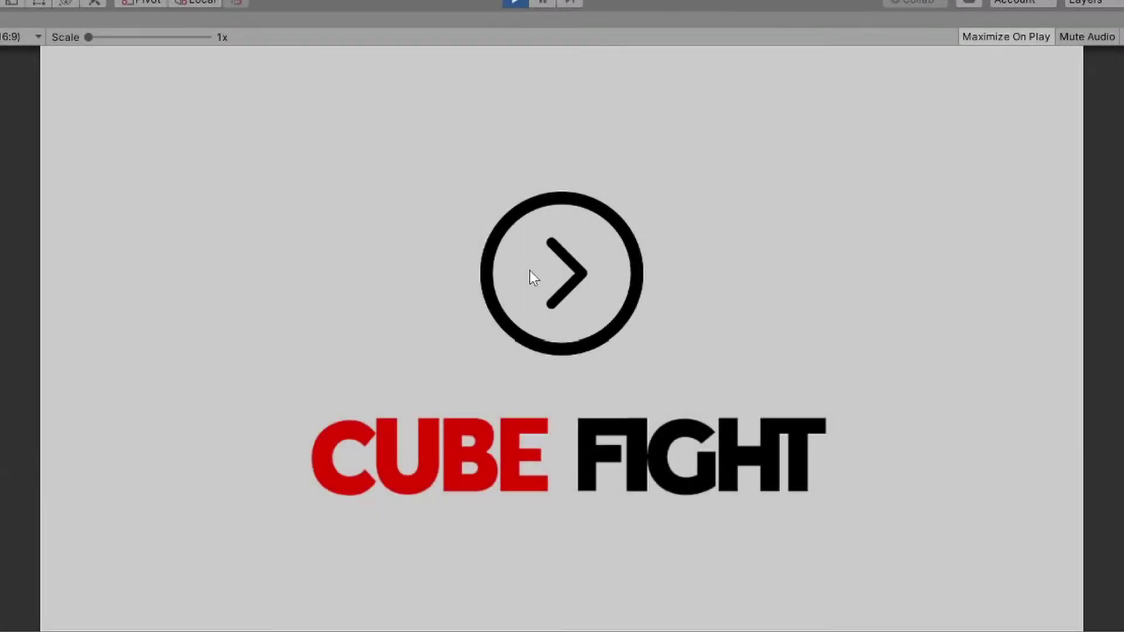
# Go from the title screen to level select, swipe the panels, and launch the first level
pyautogui.click(530, 270)
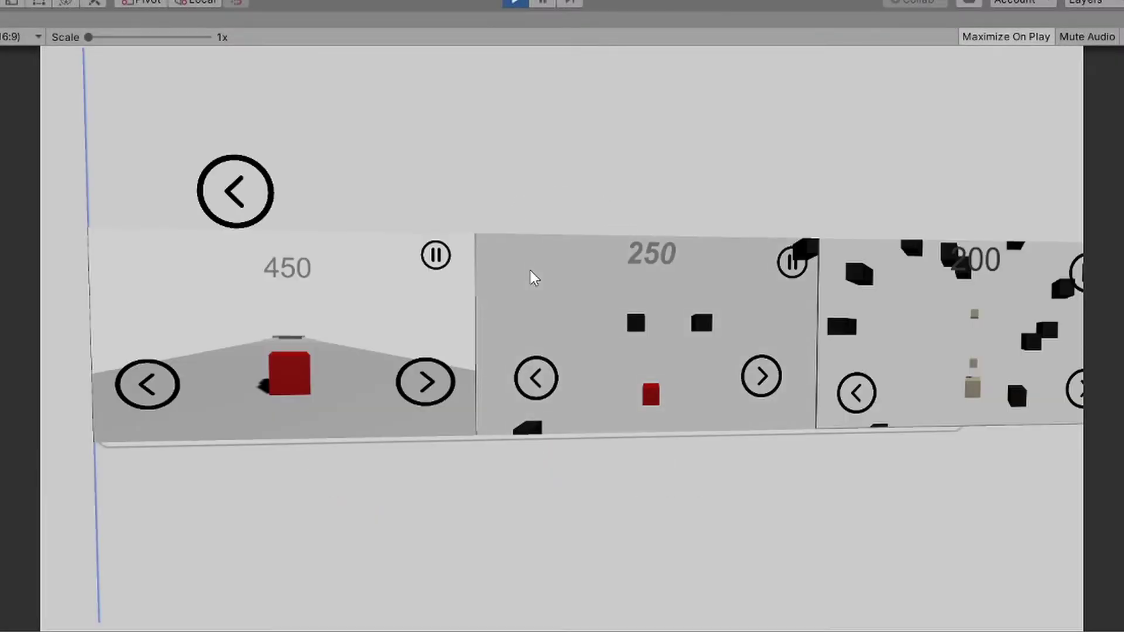
pyautogui.moveTo(487, 288); pyautogui.dragTo(432, 294)
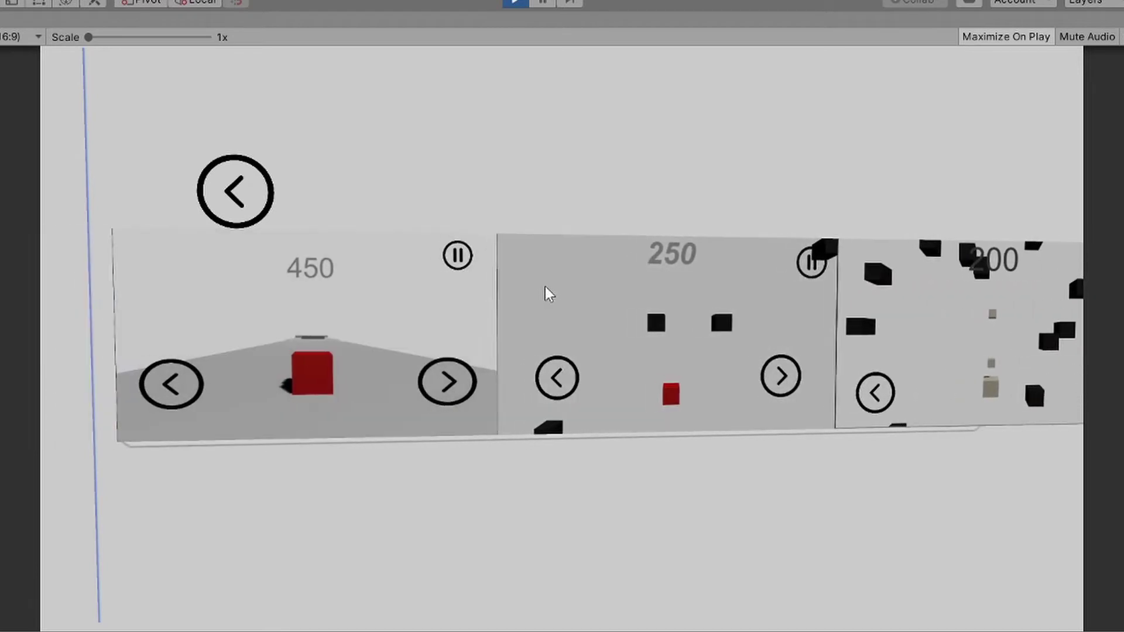
pyautogui.click(374, 292)
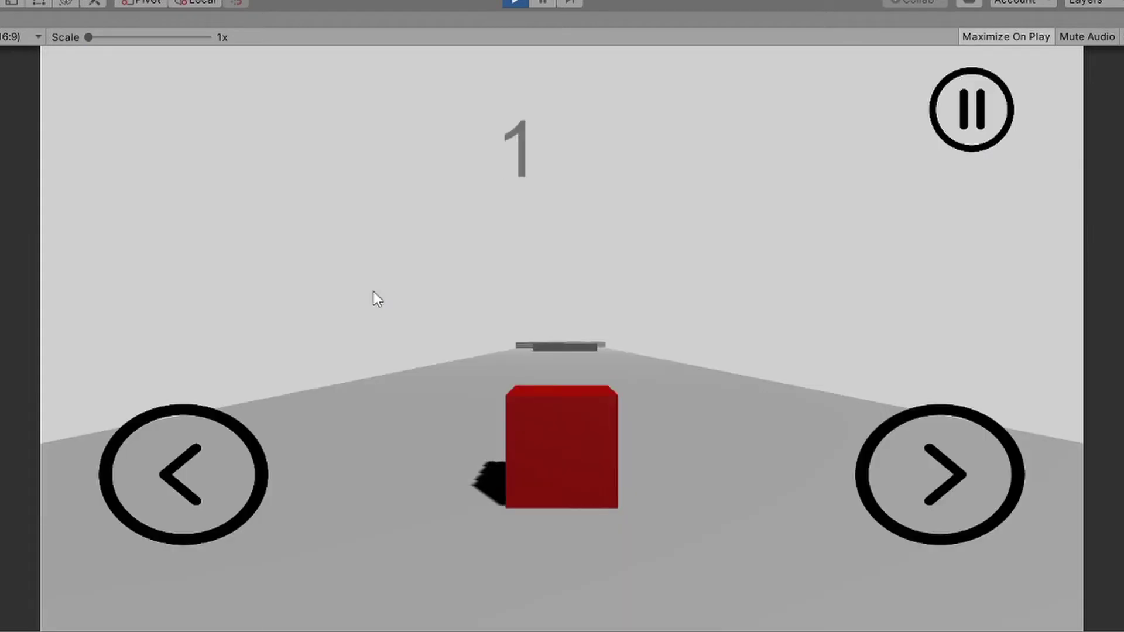
# Steer the red cube left and right around the black obstacles
pyautogui.click(171, 477)
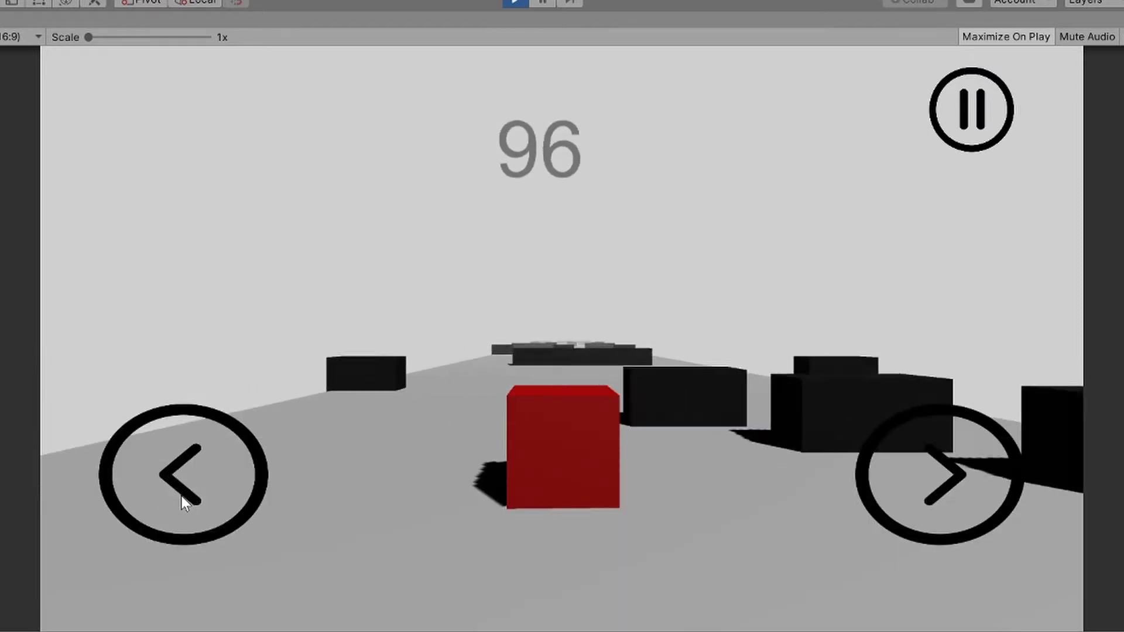
pyautogui.click(944, 485)
pyautogui.click(944, 485)
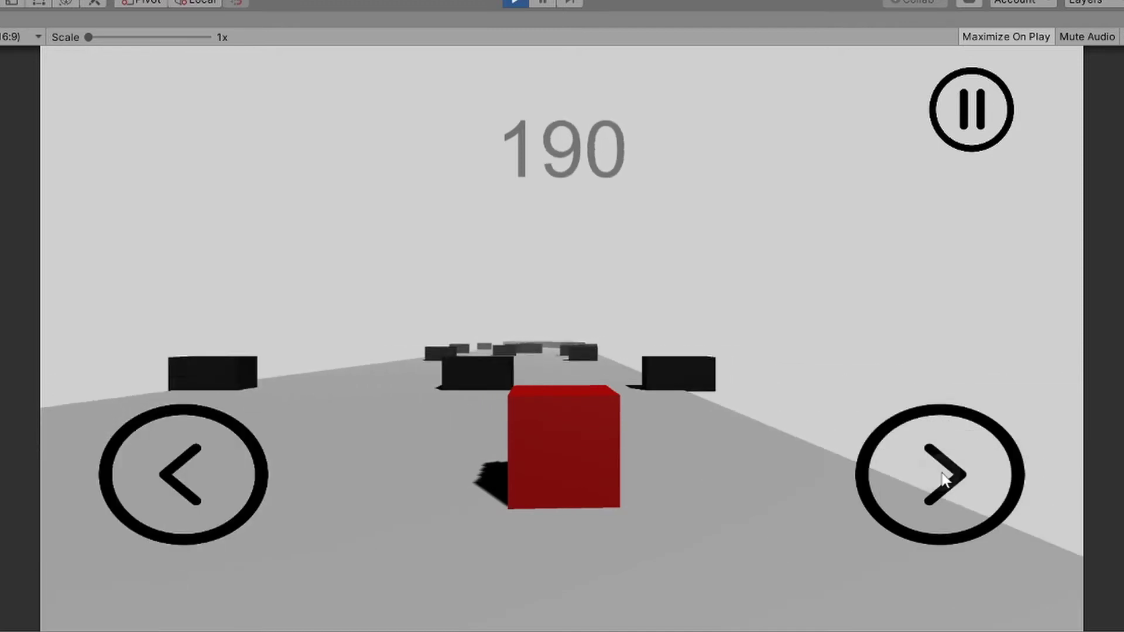
pyautogui.click(195, 513)
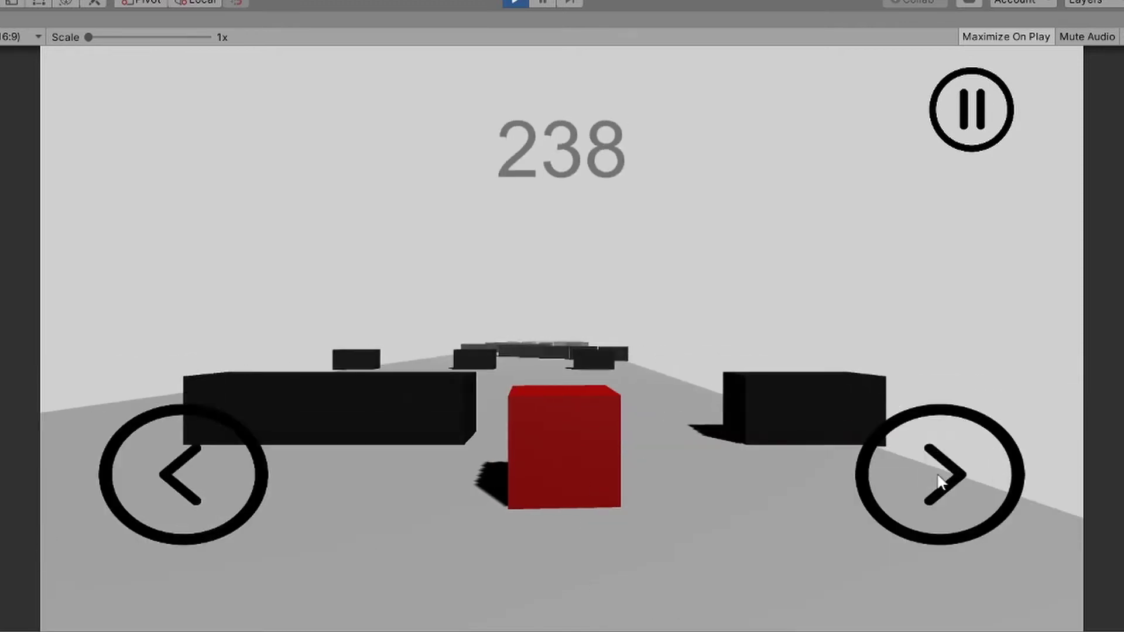
pyautogui.click(202, 509)
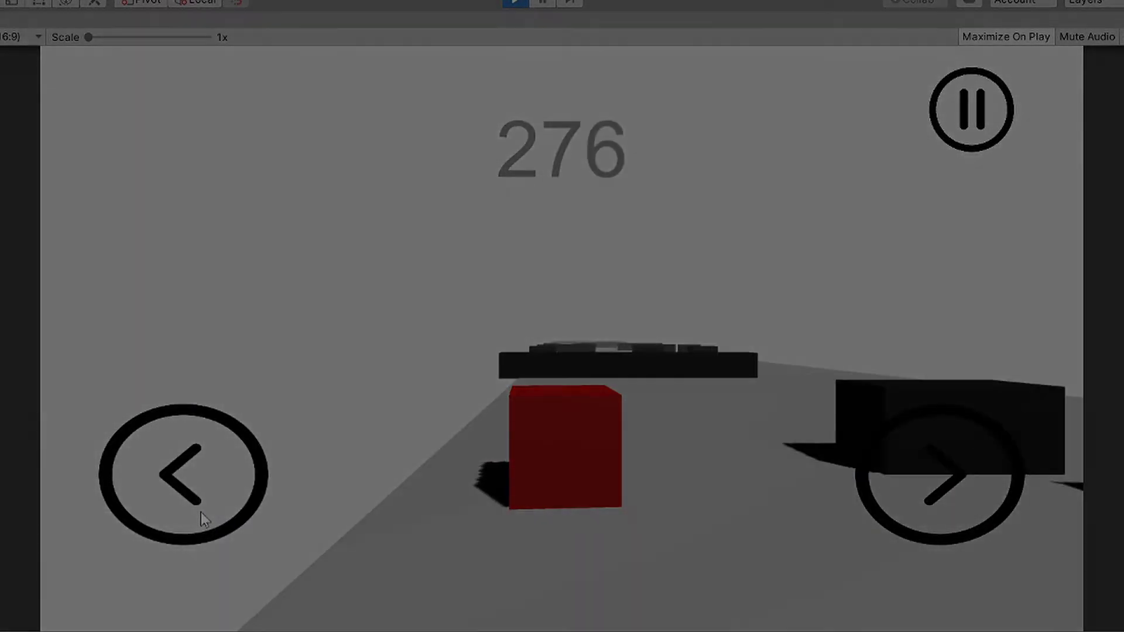
pyautogui.click(936, 479)
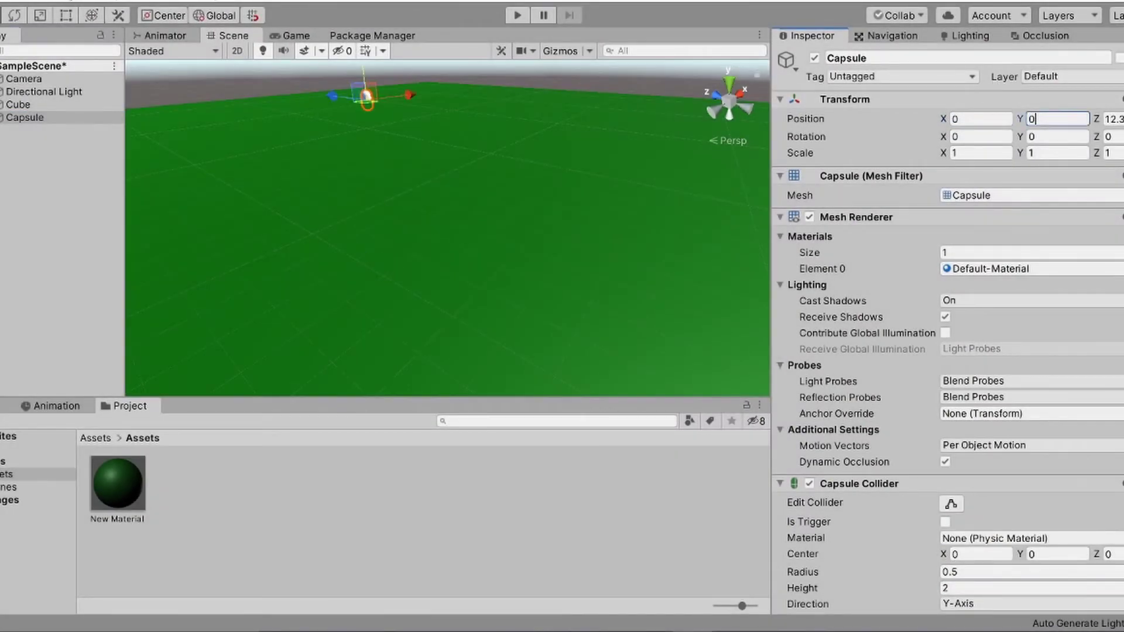
# Play the capsule-and-cube green-ground scene with Ctrl+P to view it from the game camera
pyautogui.hotkey('ctrl', 'p')
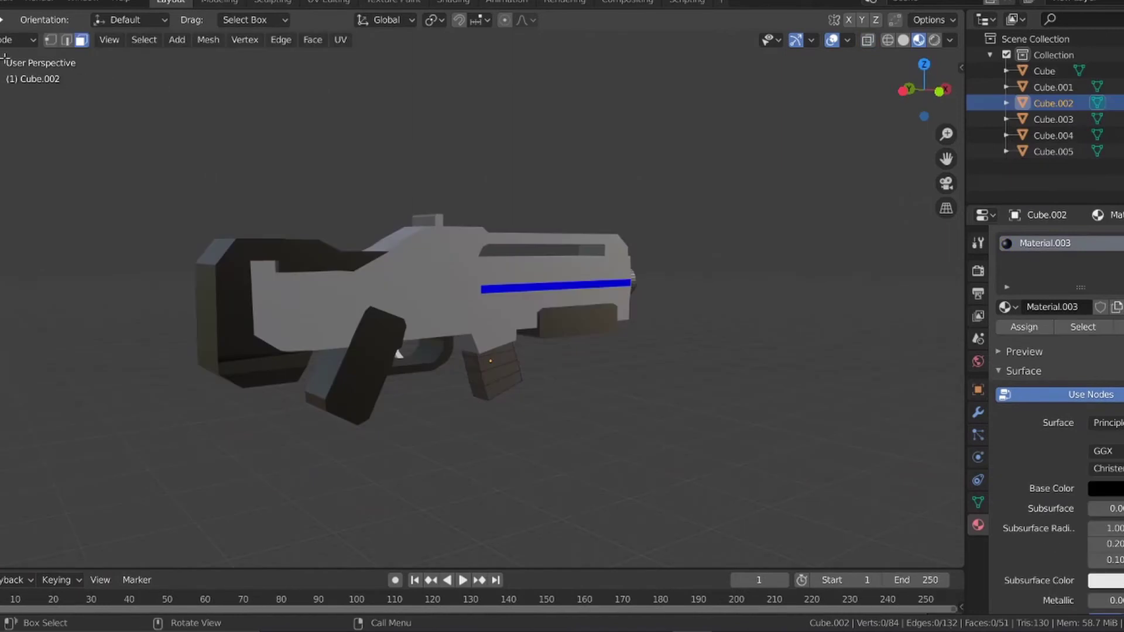
# Change the interaction mode and orbit to a side view of the blue-striped rifle
pyautogui.click(14, 40)
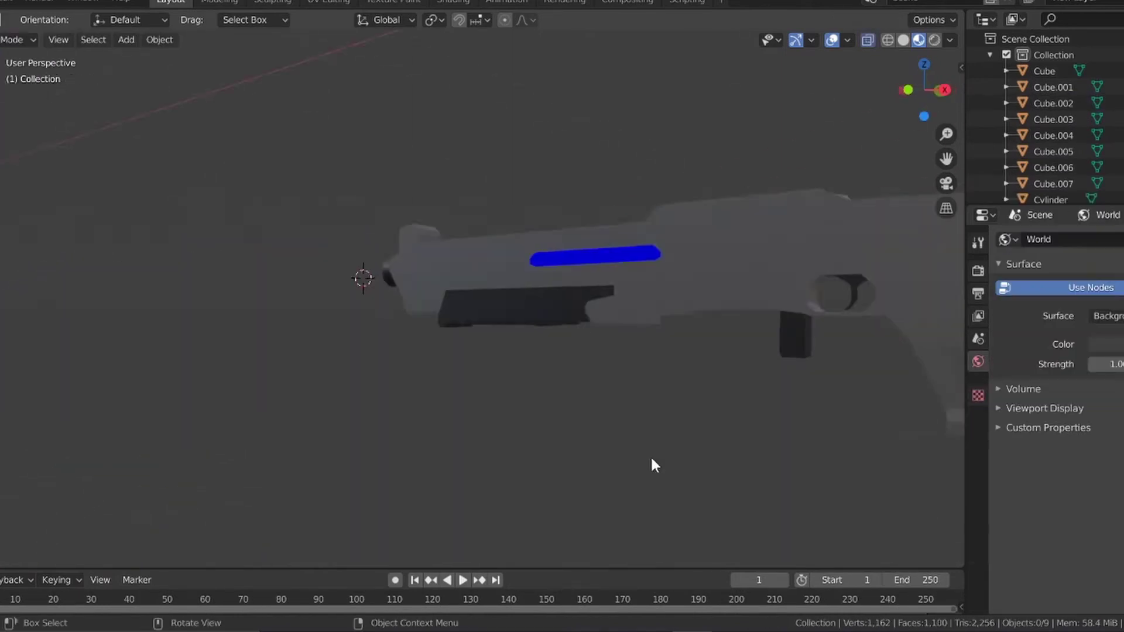
pyautogui.moveTo(651, 456); pyautogui.dragTo(745, 455, button='middle')
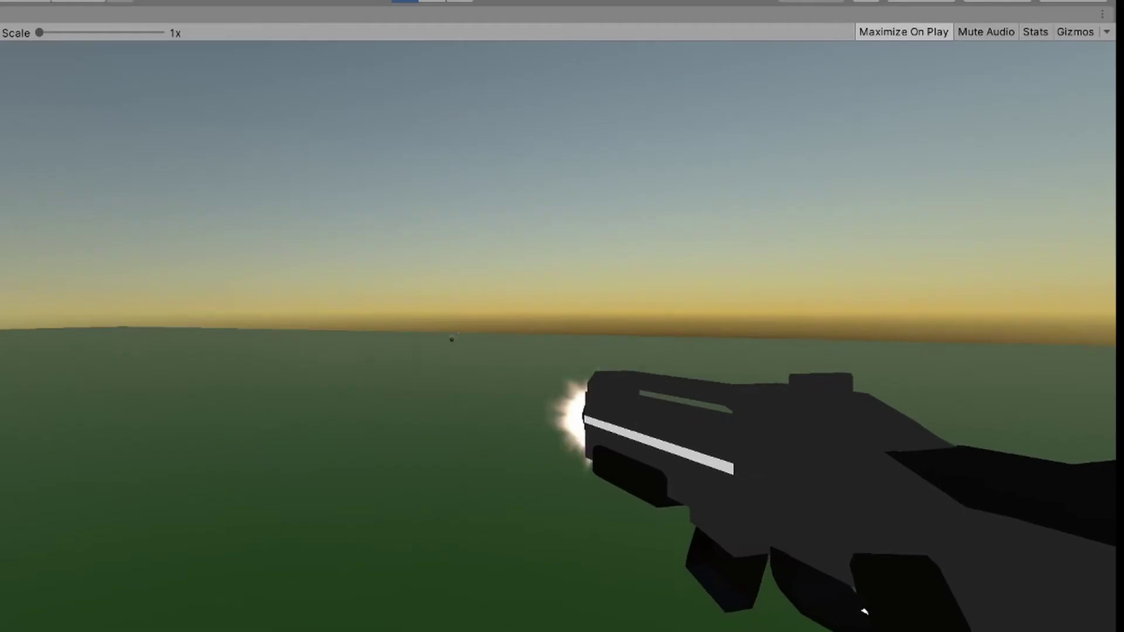
pyautogui.click(862, 612)
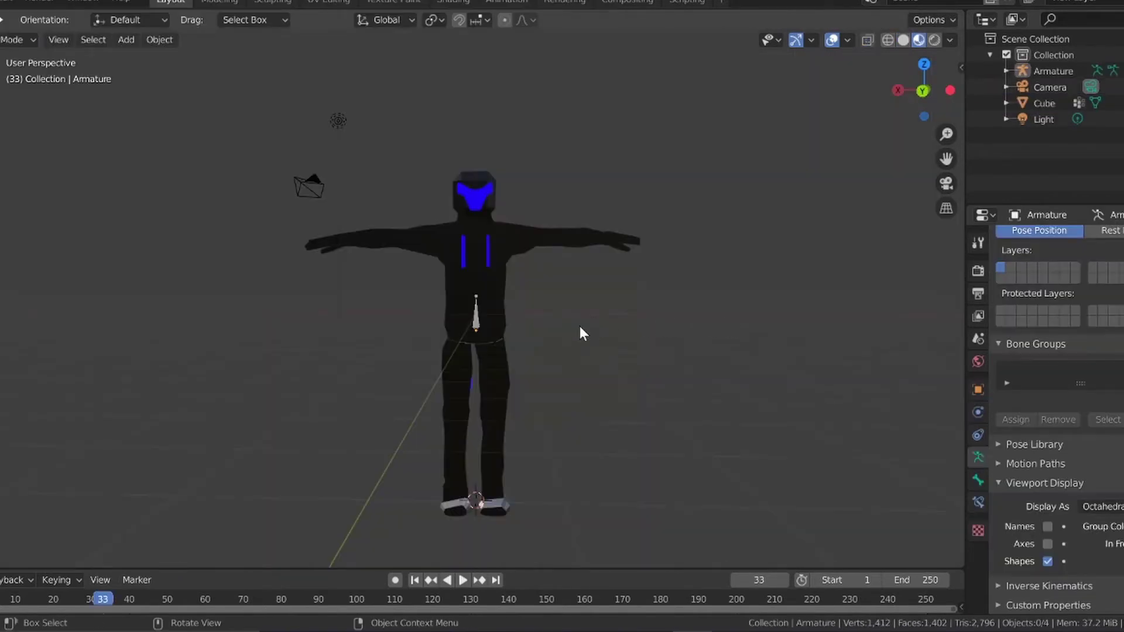
# Extrude two new bones from the character's armature and move them with G
pyautogui.moveTo(579, 325); pyautogui.dragTo(687, 268, button='middle')
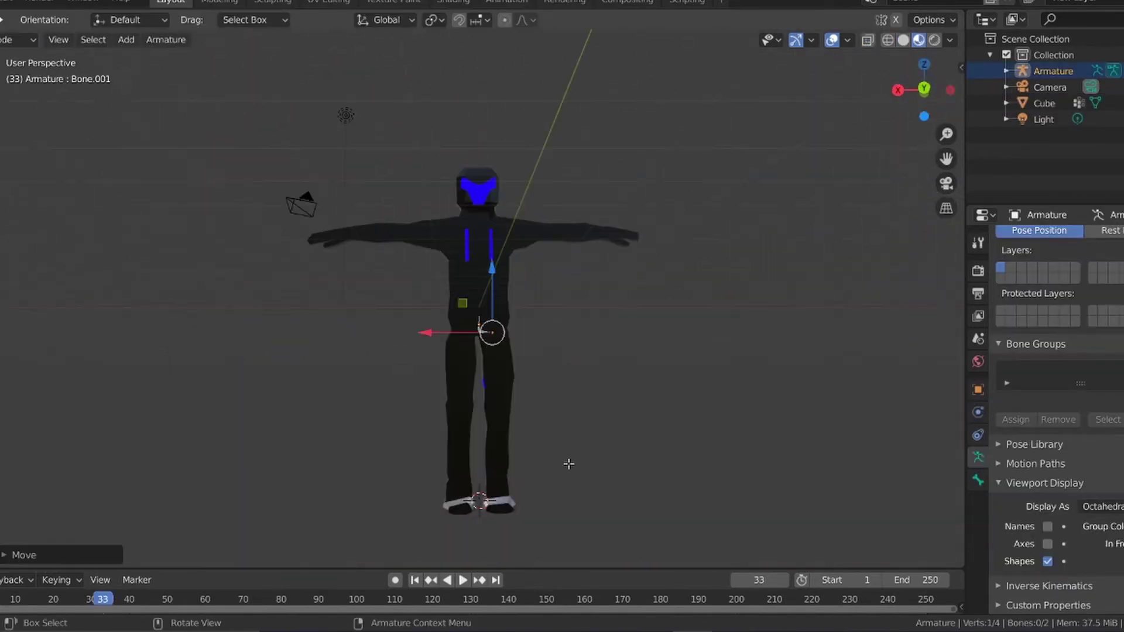
pyautogui.press('e')
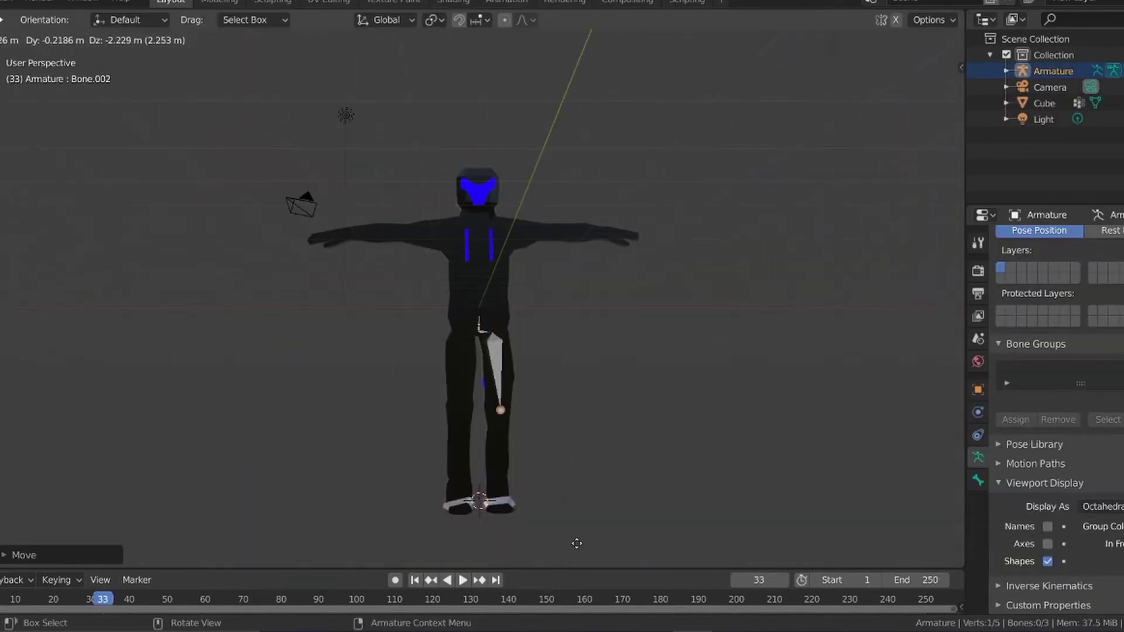
pyautogui.click(576, 527)
pyautogui.press('e')
pyautogui.click(575, 88)
pyautogui.moveTo(574, 88); pyautogui.dragTo(417, 76, button='middle')
pyautogui.press('g')
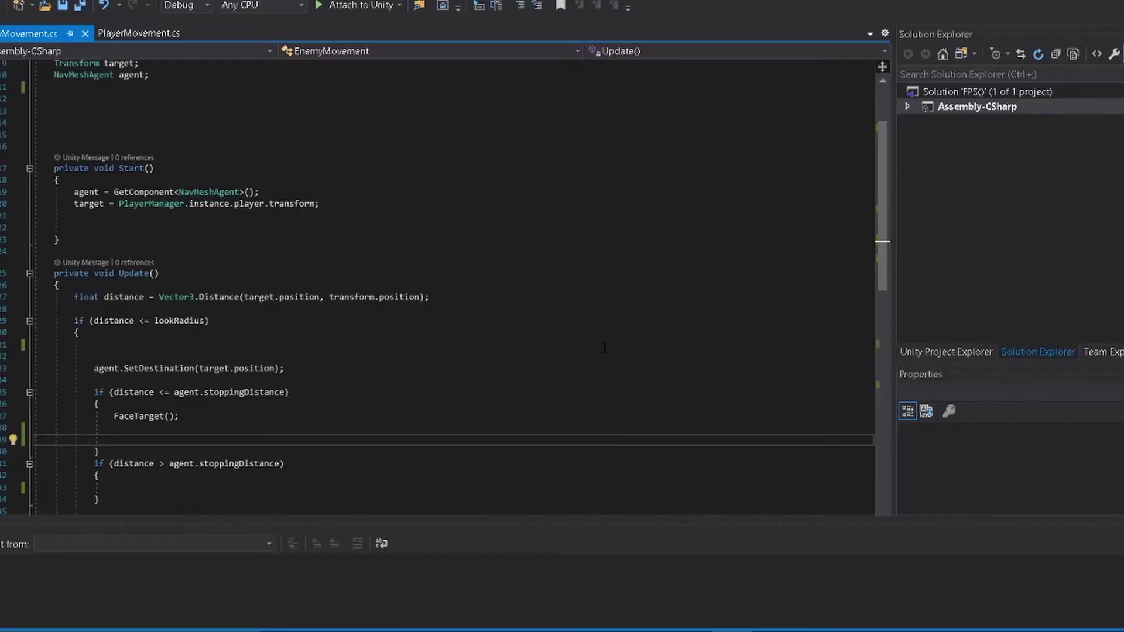
# Walk forward down the corridor past the pillars with W and jump
pyautogui.scroll(-8, 605, 348)
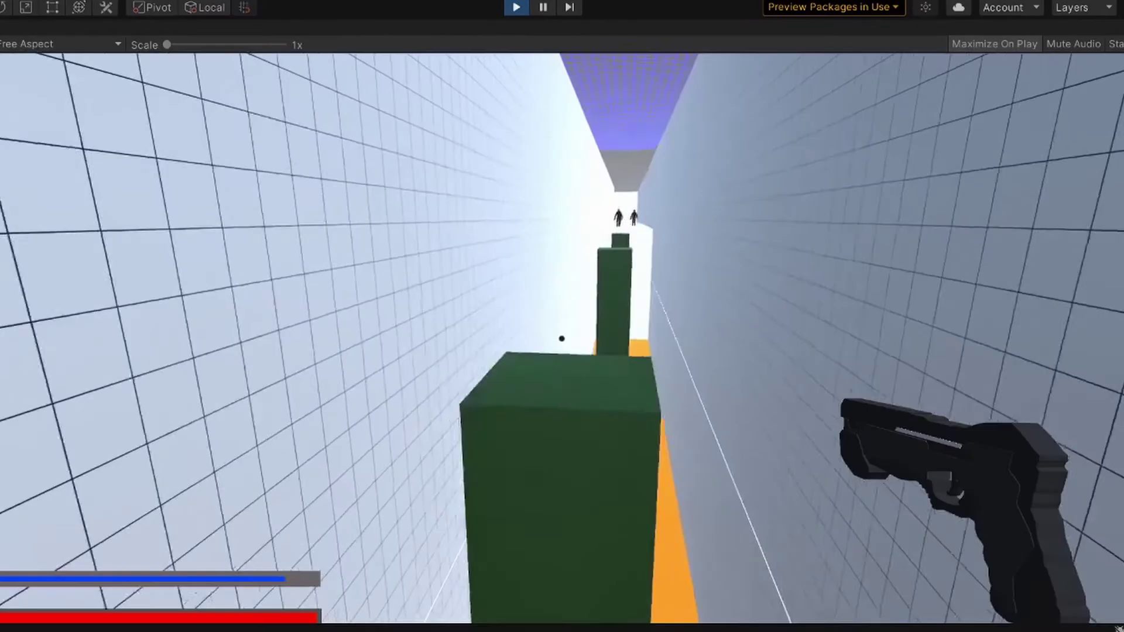
pyautogui.press('w')
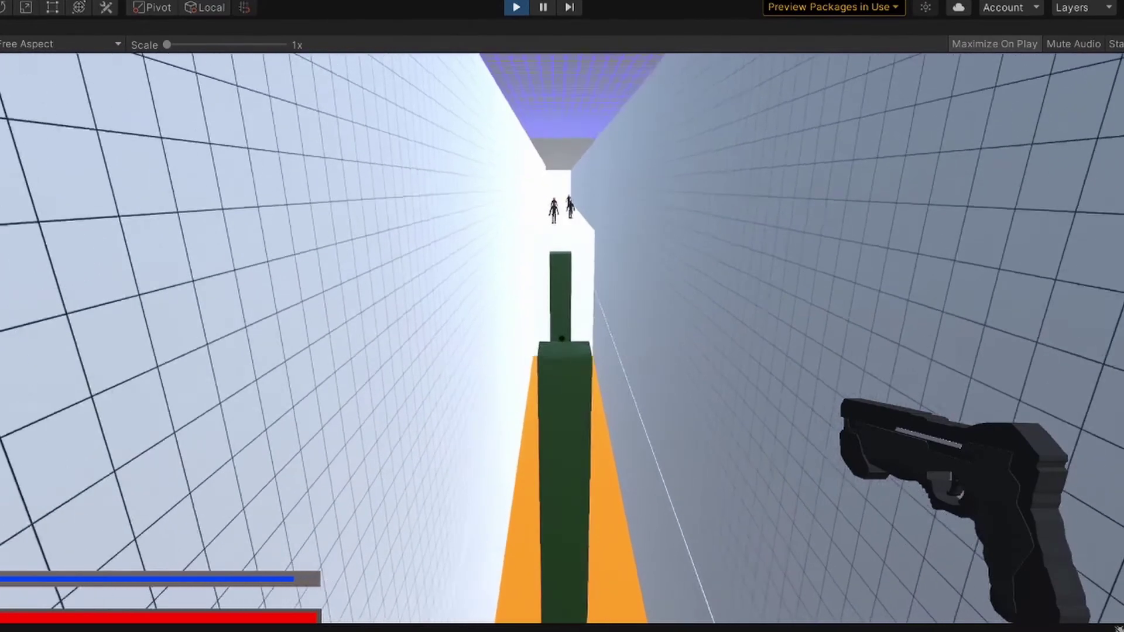
pyautogui.press('w')
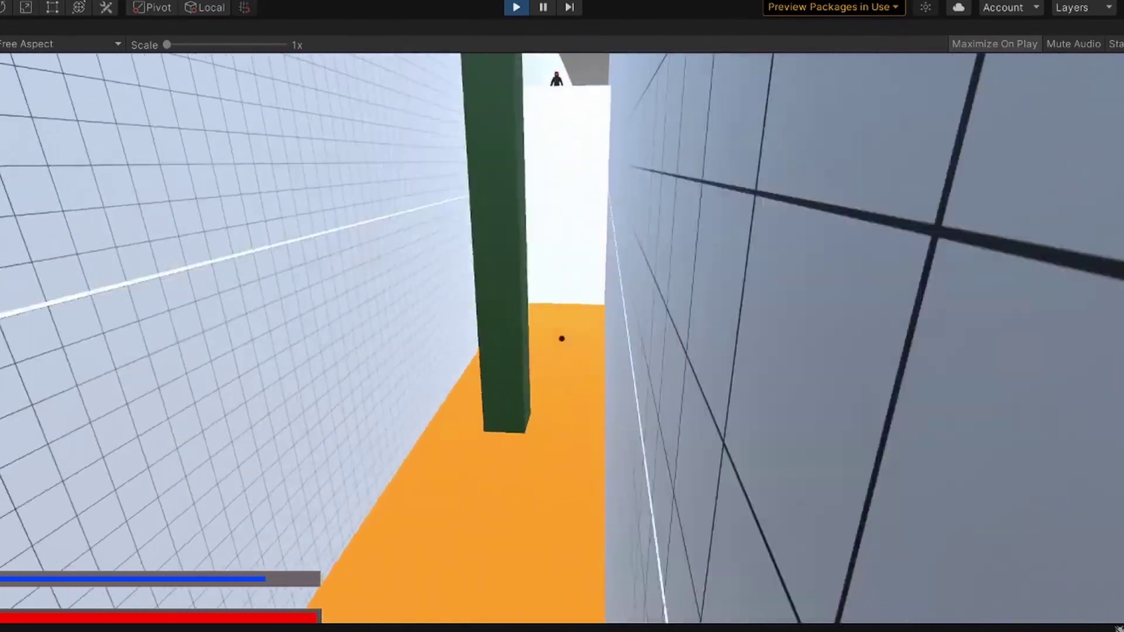
pyautogui.press('space')
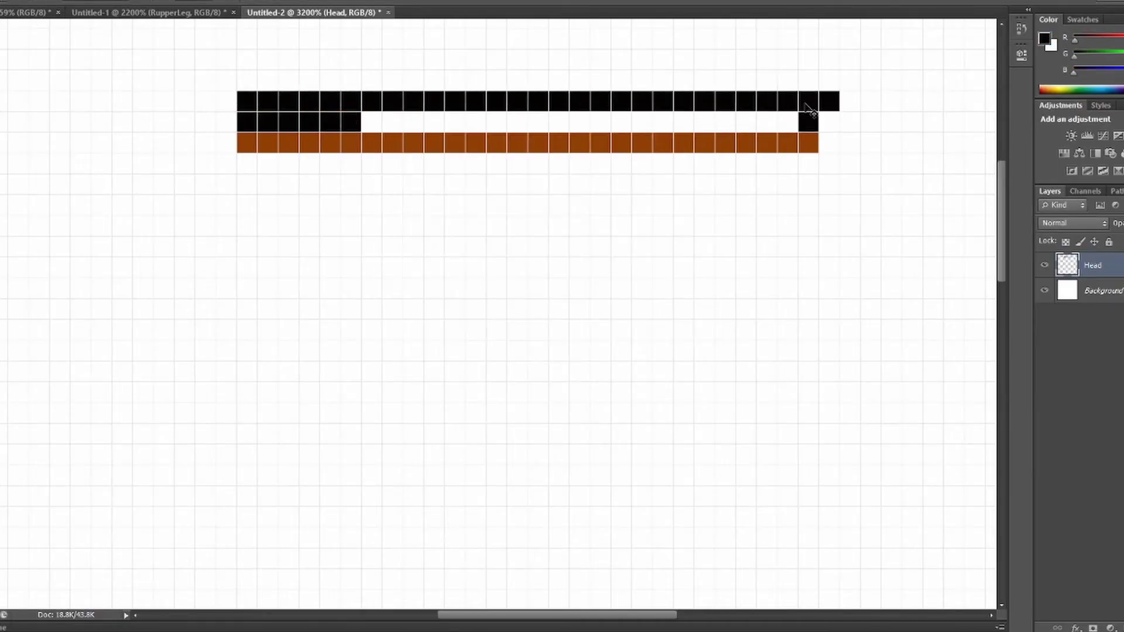
# Draw a black pixel row above the orange strip, undoing stray pixels along the way
pyautogui.hotkey('ctrl', 'alt', 'z')
pyautogui.hotkey('ctrl', 'alt', 'z')
pyautogui.moveTo(246, 122); pyautogui.dragTo(455, 121)
pyautogui.hotkey('ctrl', 'z')
pyautogui.click(246, 122)
pyautogui.keyDown('shift'); pyautogui.click(829, 122); pyautogui.keyUp('shift')
pyautogui.moveTo(656, 97)
pyautogui.mouseDown()
pyautogui.moveTo(756, 99)
pyautogui.moveTo(414, 97)
pyautogui.moveTo(603, 74)
pyautogui.mouseUp()
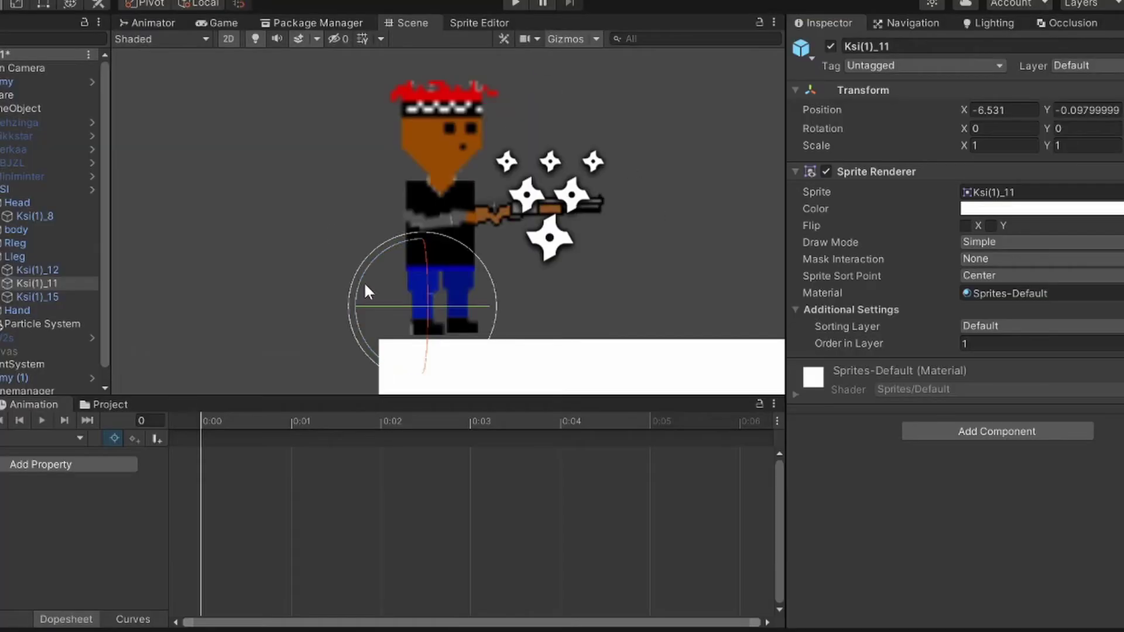
# Tilt the Ksi(1)_11 leg sprite, play the platformer, and review the Zerkaa, Vikkstar, Tobi and W2s documents
pyautogui.moveTo(363, 283); pyautogui.dragTo(200, 167)
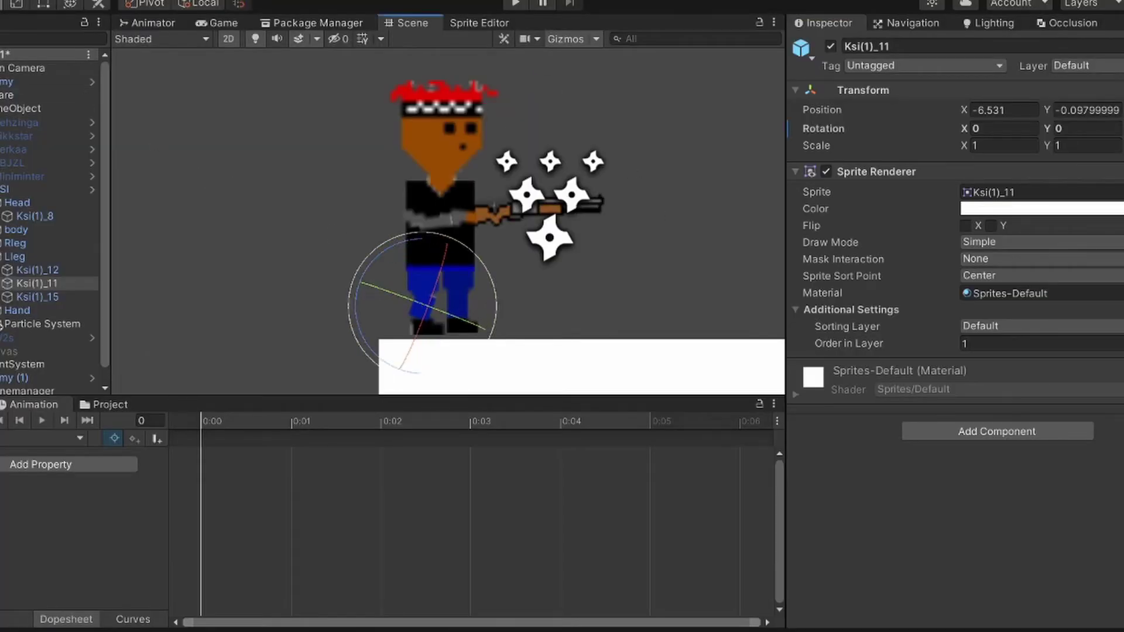
pyautogui.click(515, 4)
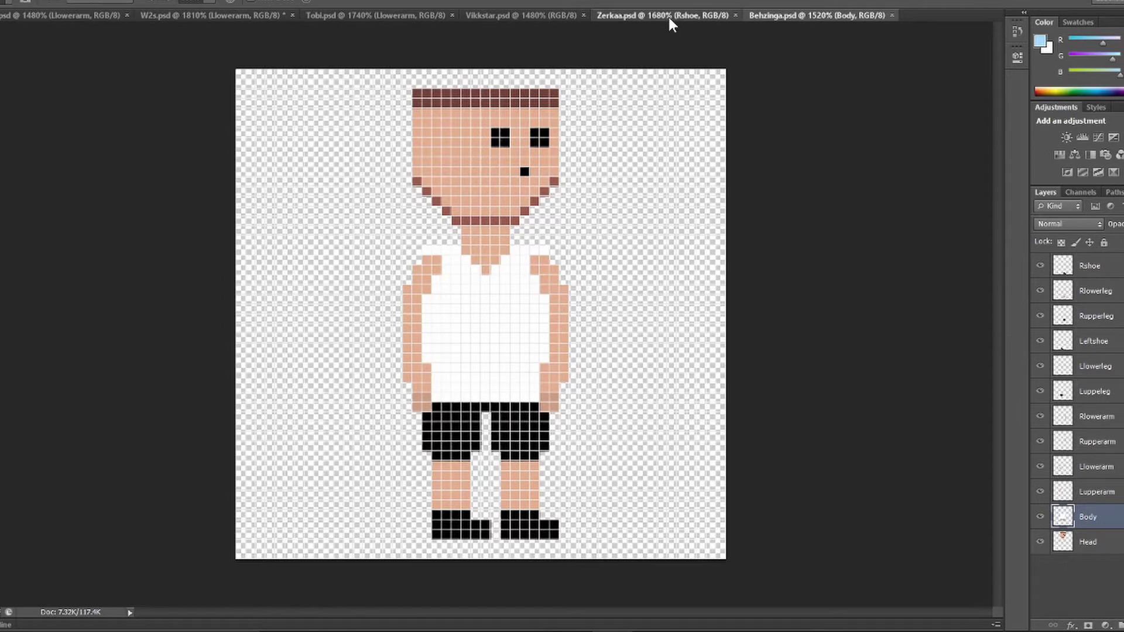
pyautogui.click(668, 16)
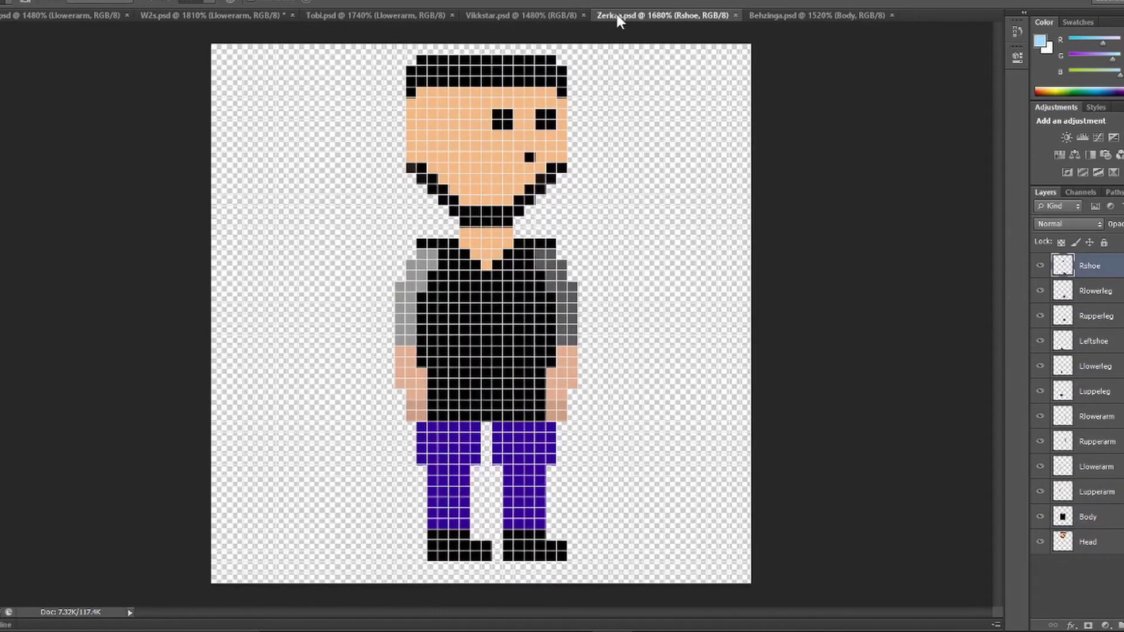
pyautogui.click(509, 10)
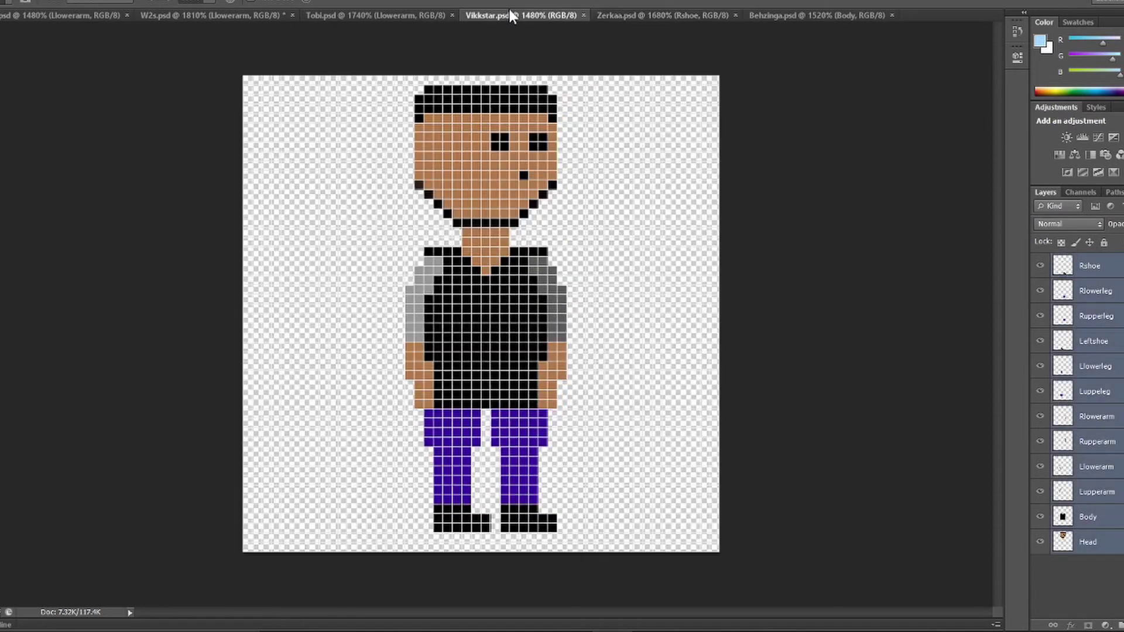
pyautogui.click(375, 15)
pyautogui.click(234, 17)
pyautogui.click(53, 2)
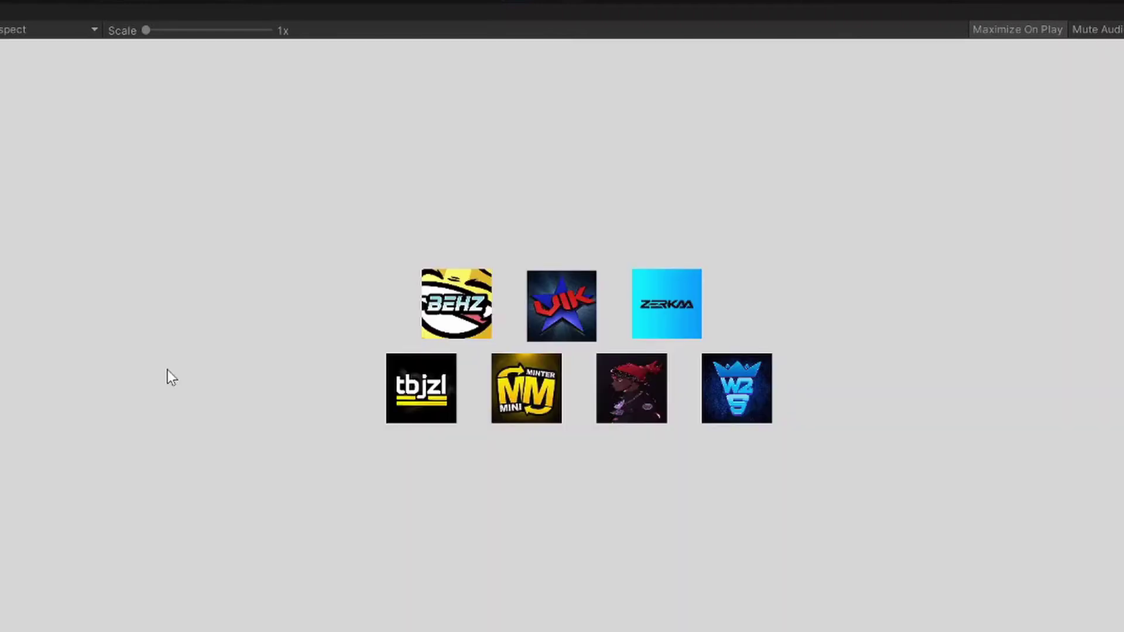
# Choose the red-bandana character and run and jump across the platforms toward the enemy
pyautogui.click(650, 372)
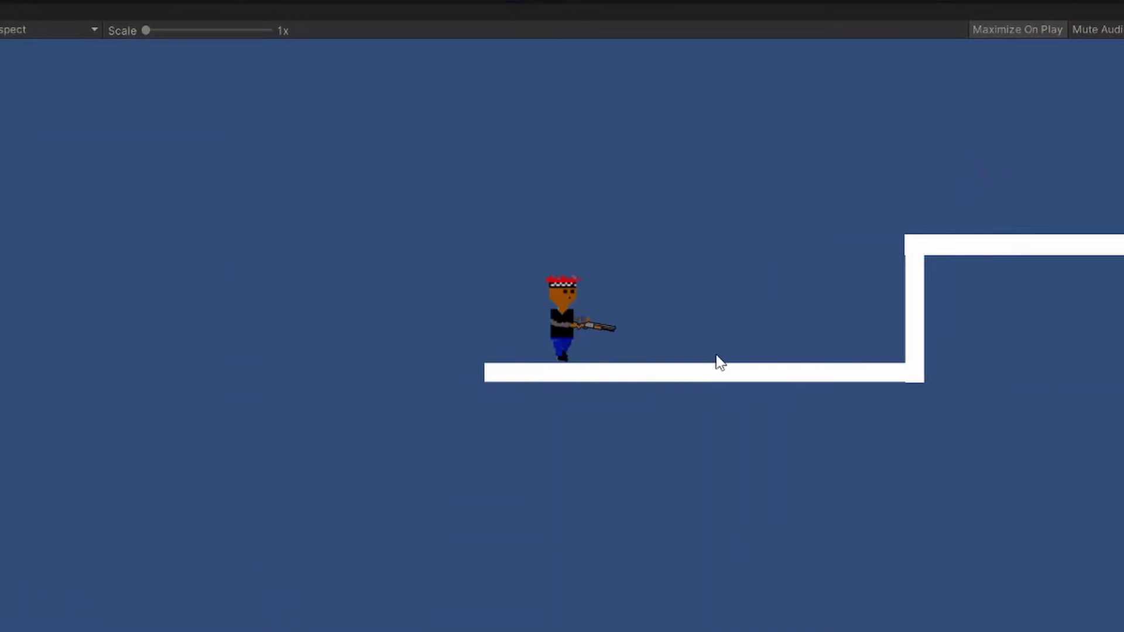
pyautogui.press('d')
pyautogui.press('d')
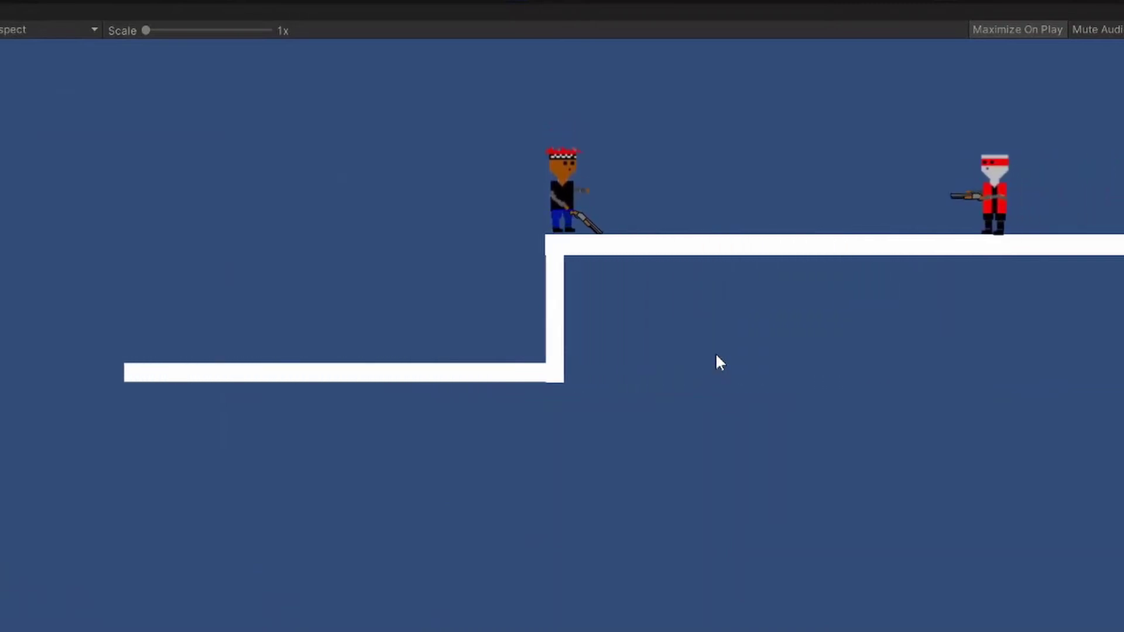
pyautogui.press('d')
pyautogui.press('space')
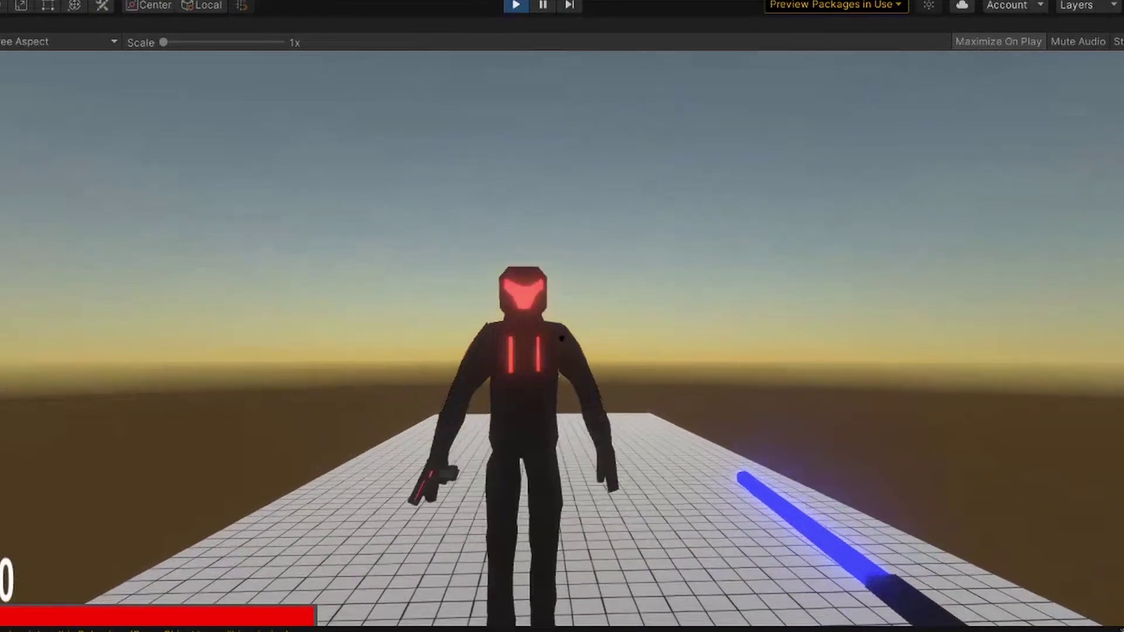
# Swing the lightsaber at the robot enemy and throw the knife in the 3D game
pyautogui.click(562, 339)
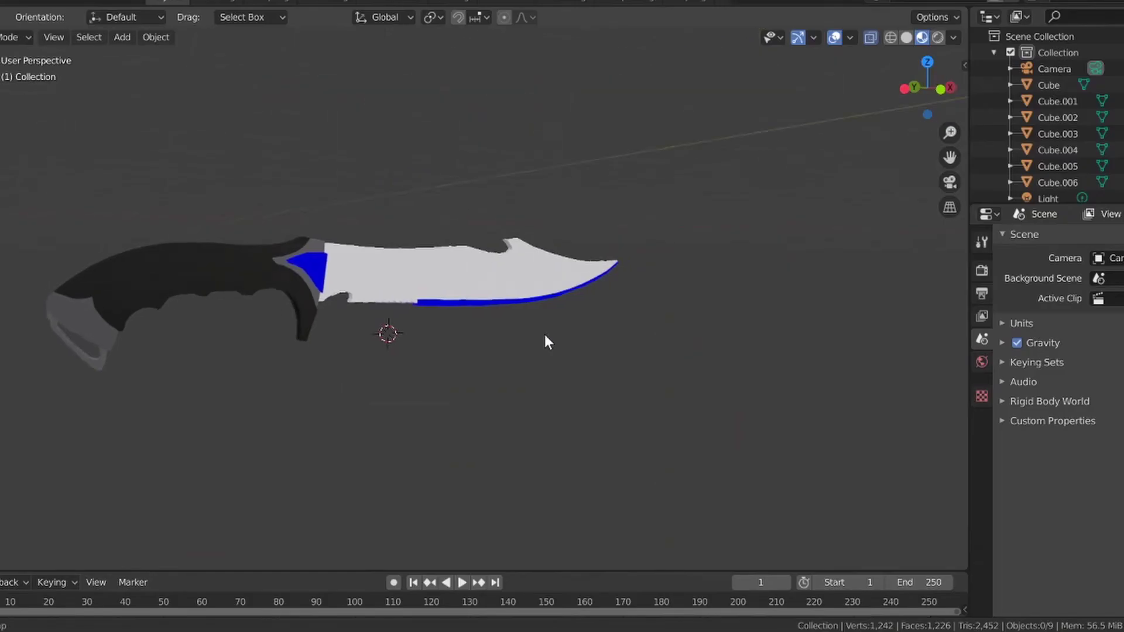
pyautogui.moveTo(544, 335); pyautogui.dragTo(862, 351, button='middle')
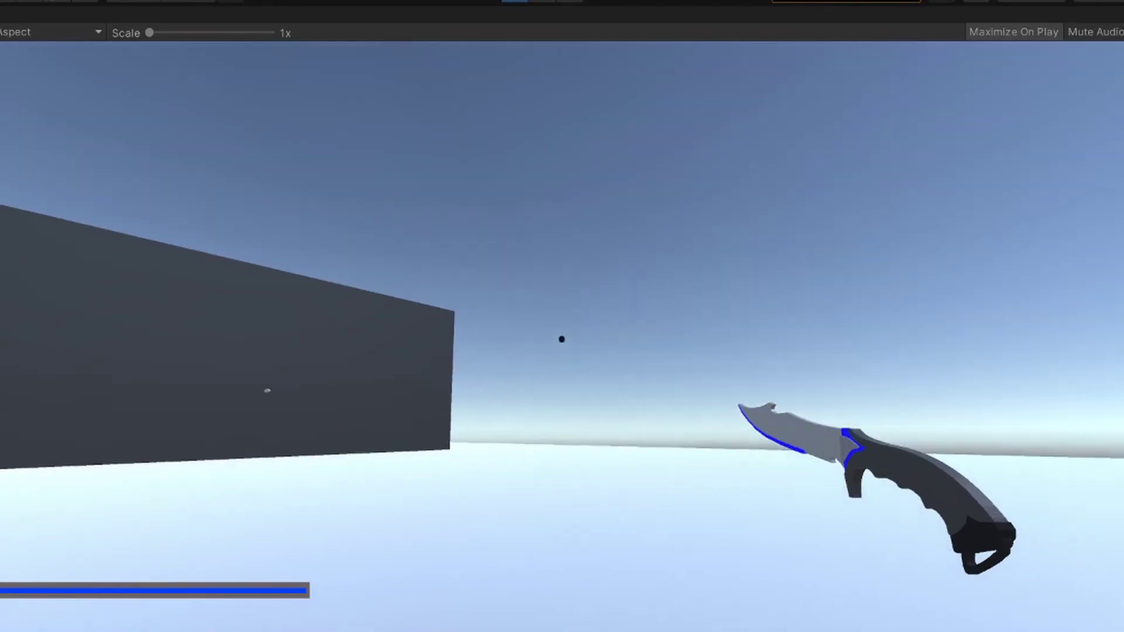
pyautogui.click(561, 338)
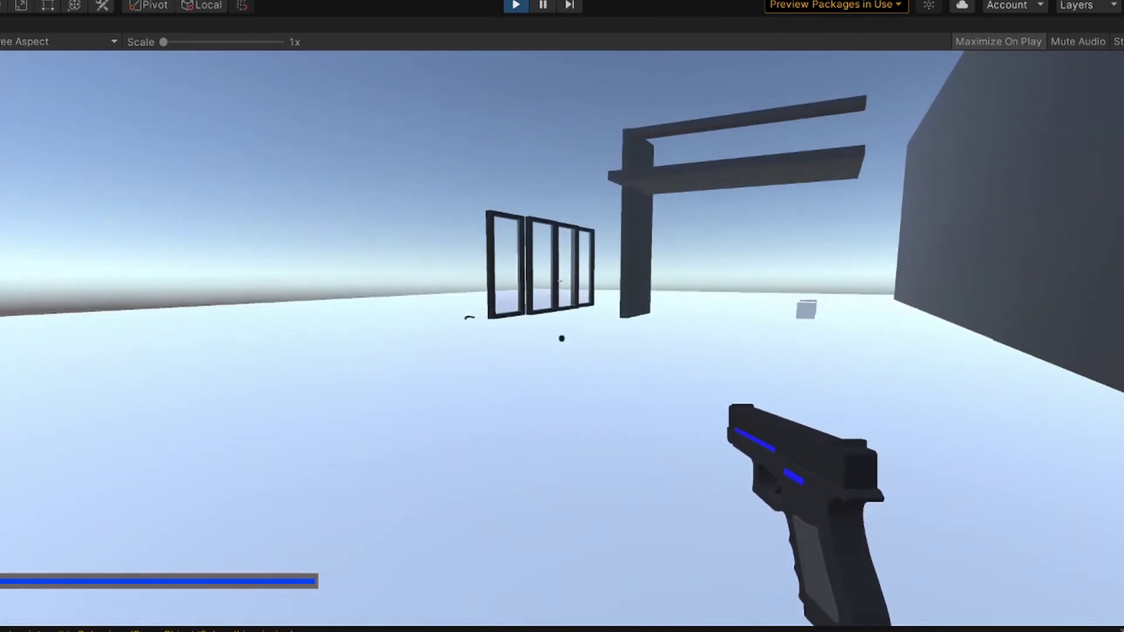
# Press 2 to switch from the blue-striped pistol to the bulkier rifle
pyautogui.press('2')
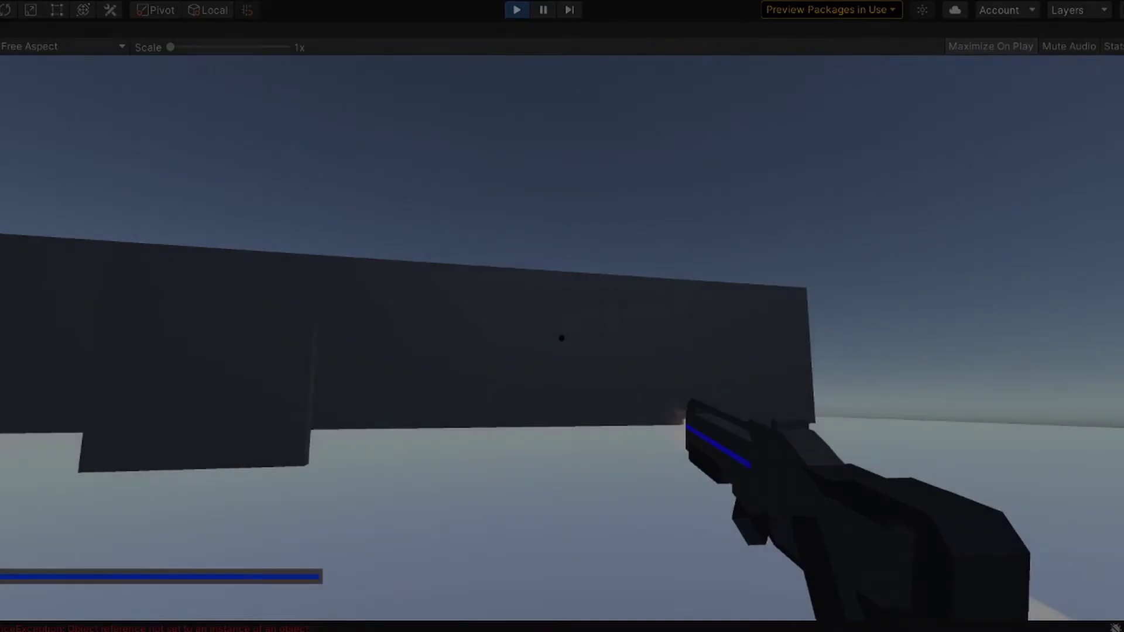
# Fire five rifle shots across the small and larger grey walls
pyautogui.click(562, 338)
pyautogui.click(562, 338)
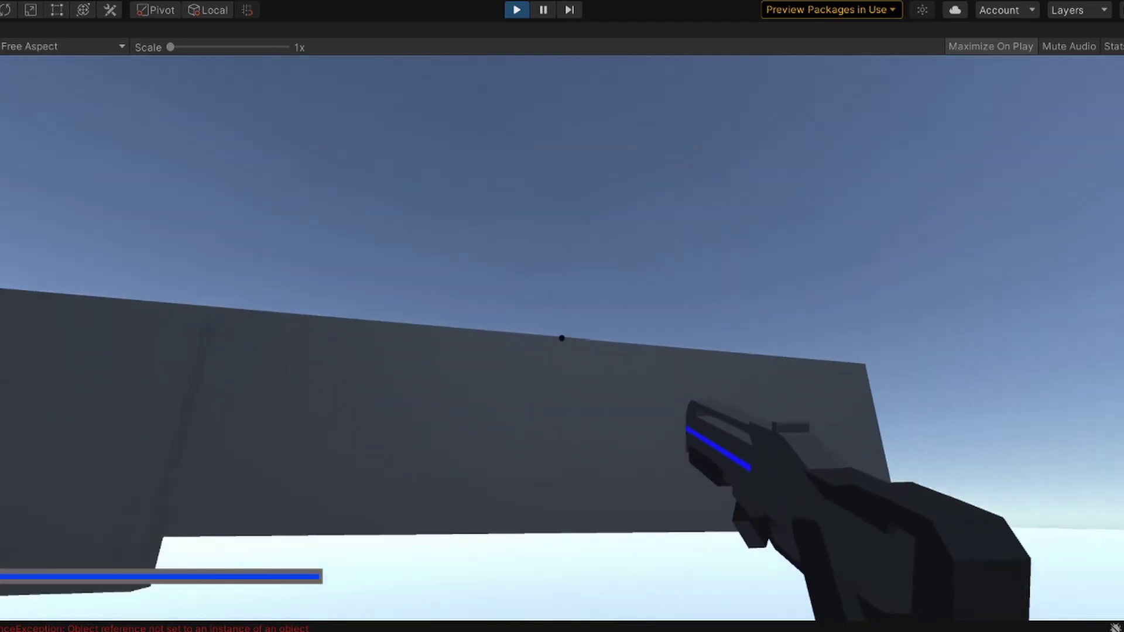
pyautogui.click(561, 339)
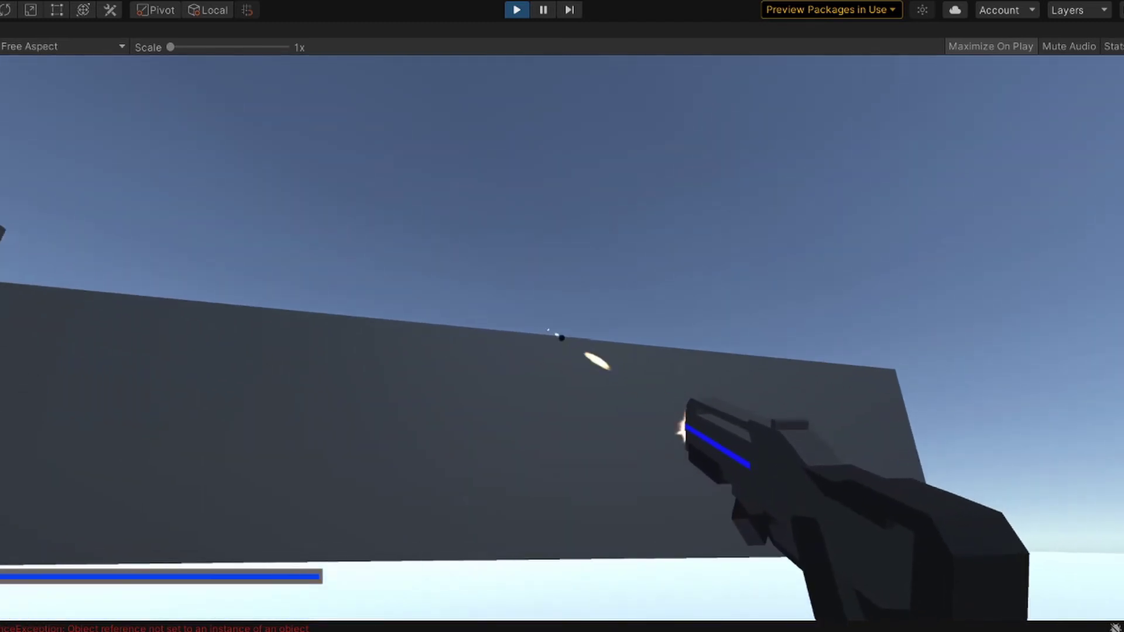
pyautogui.click(561, 338)
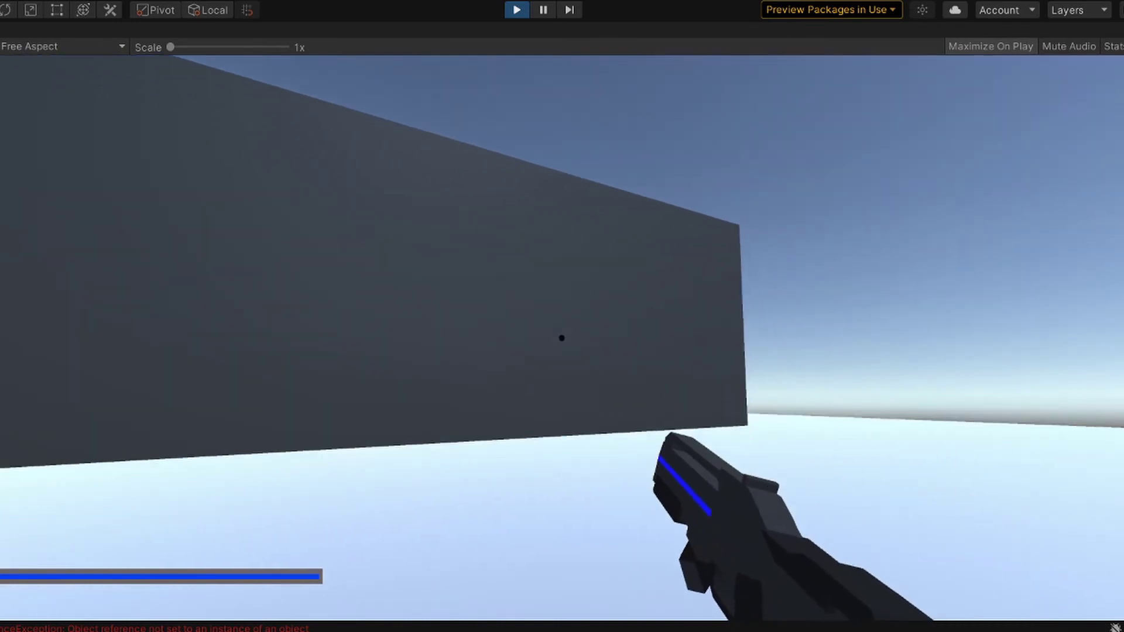
pyautogui.click(562, 338)
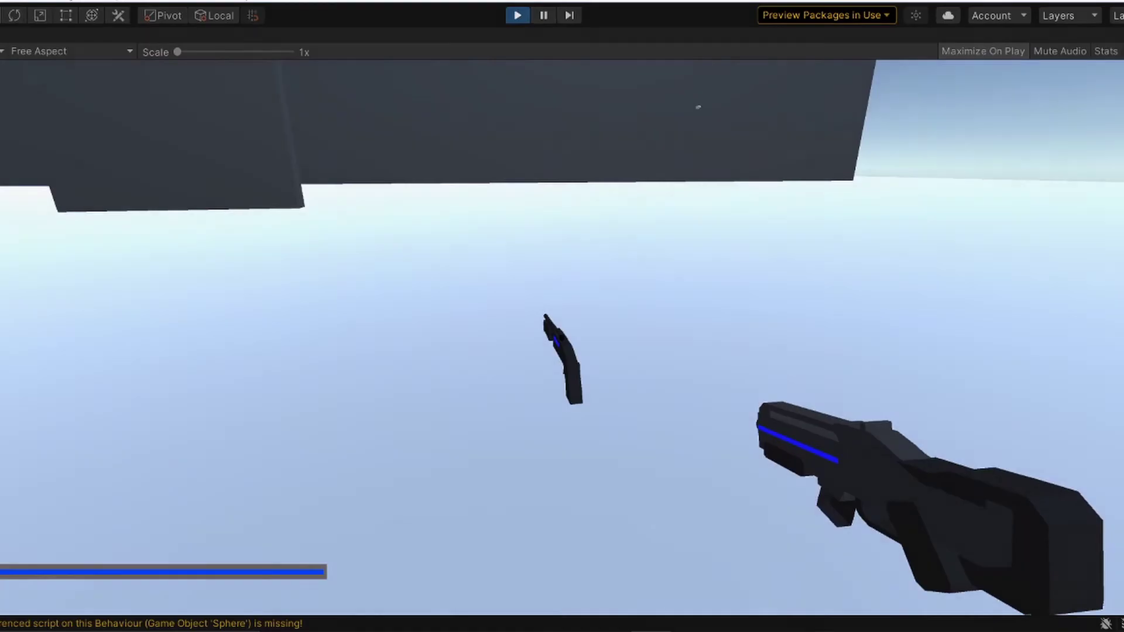
# Toss the rifle and take the shotgun with Q, then swap back and throw the shotgun with E
pyautogui.press('q')
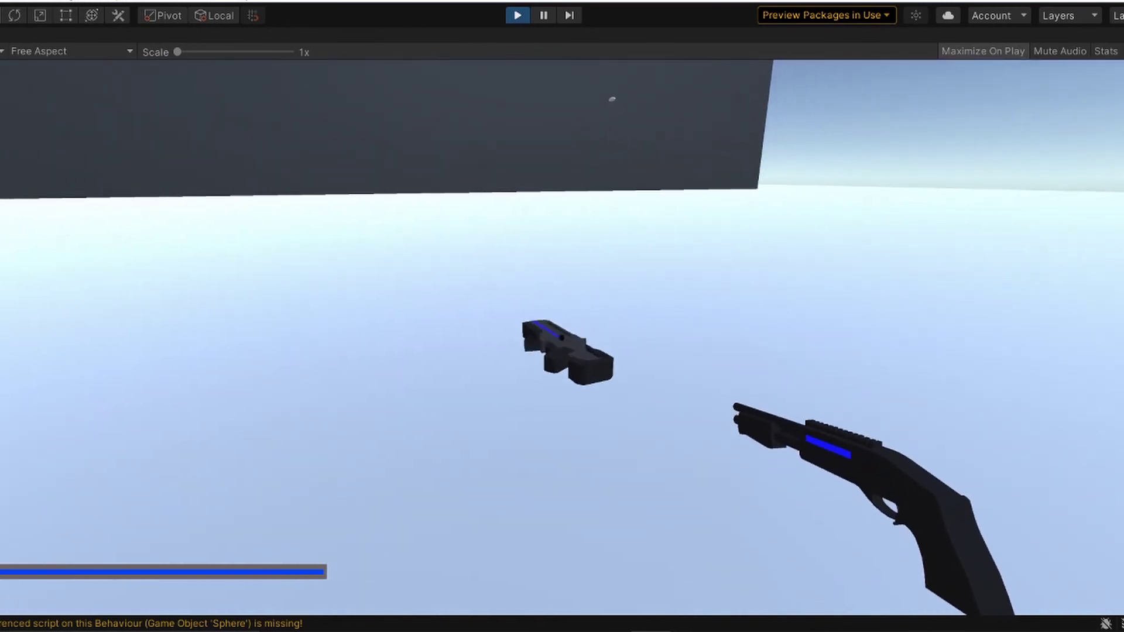
pyautogui.press('e')
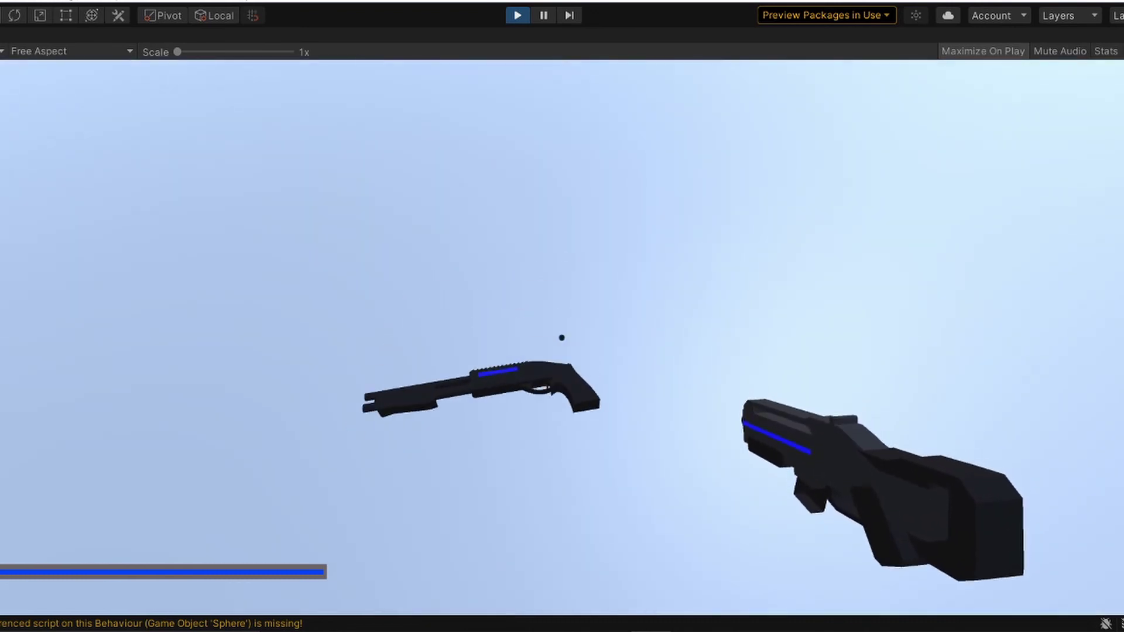
pyautogui.press('e')
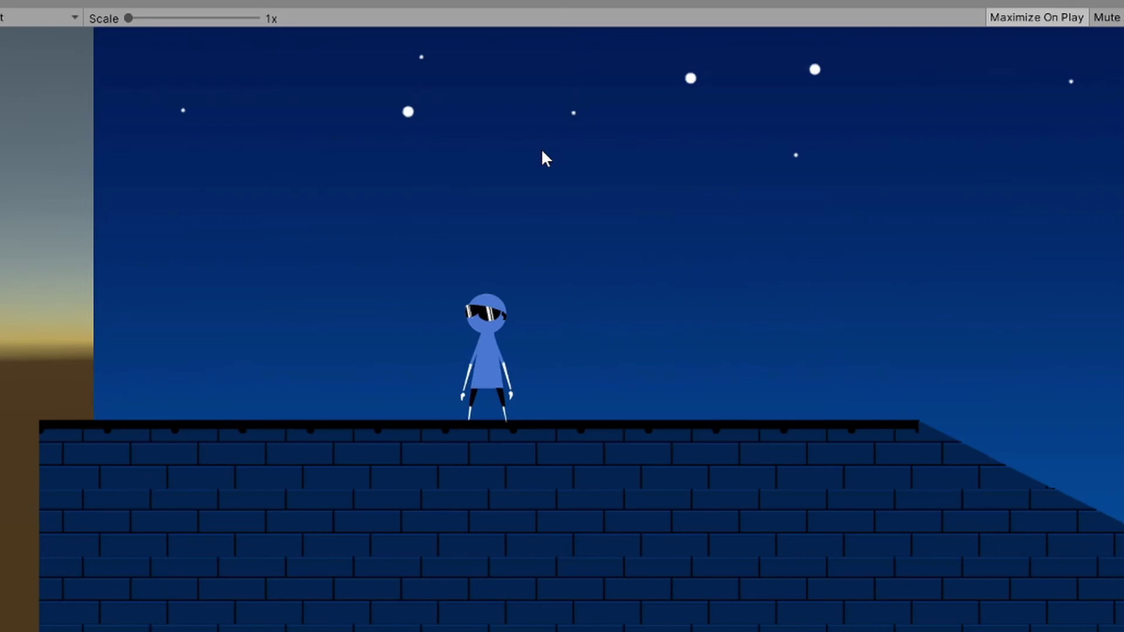
# Run the blue character left, then right, jumping four times between the night rooftops
pyautogui.press('Left')
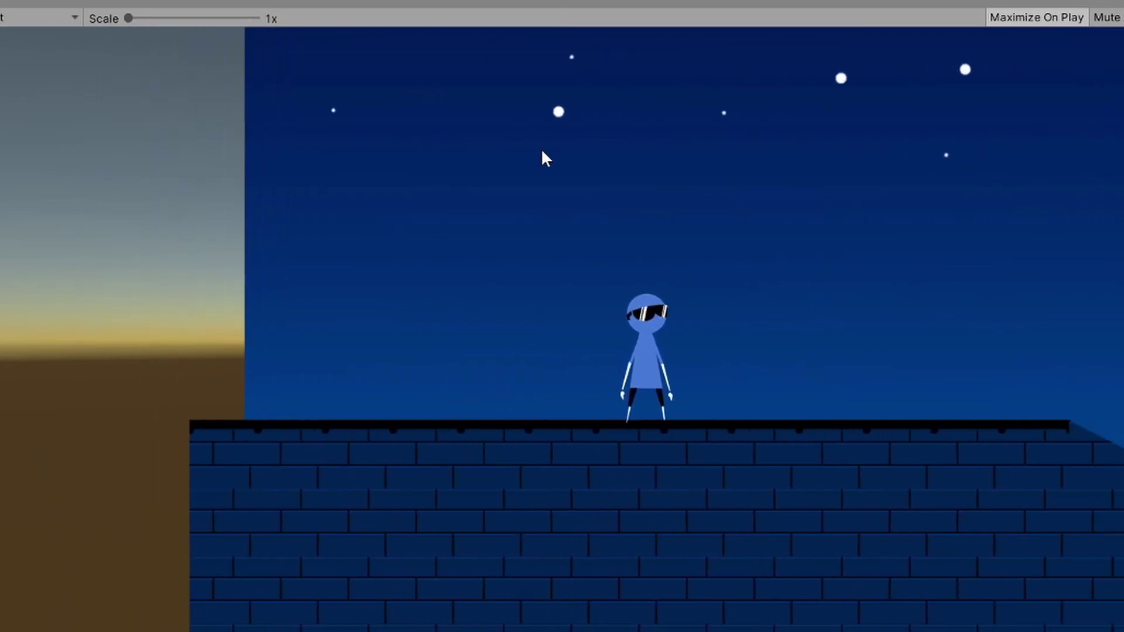
pyautogui.press('space')
pyautogui.press('Right')
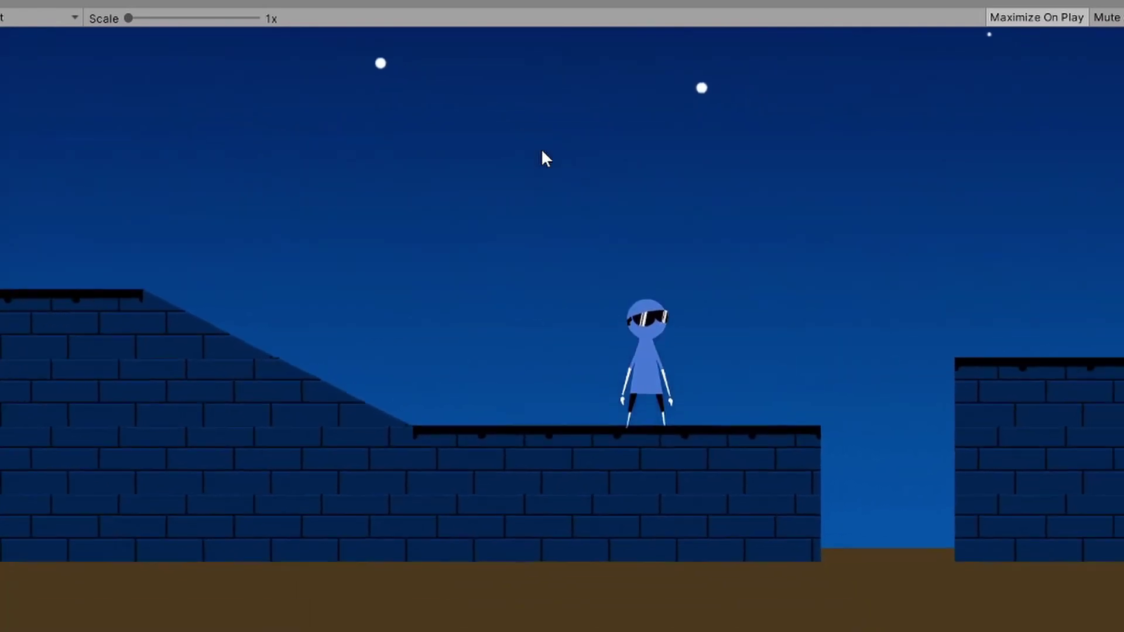
pyautogui.press('space')
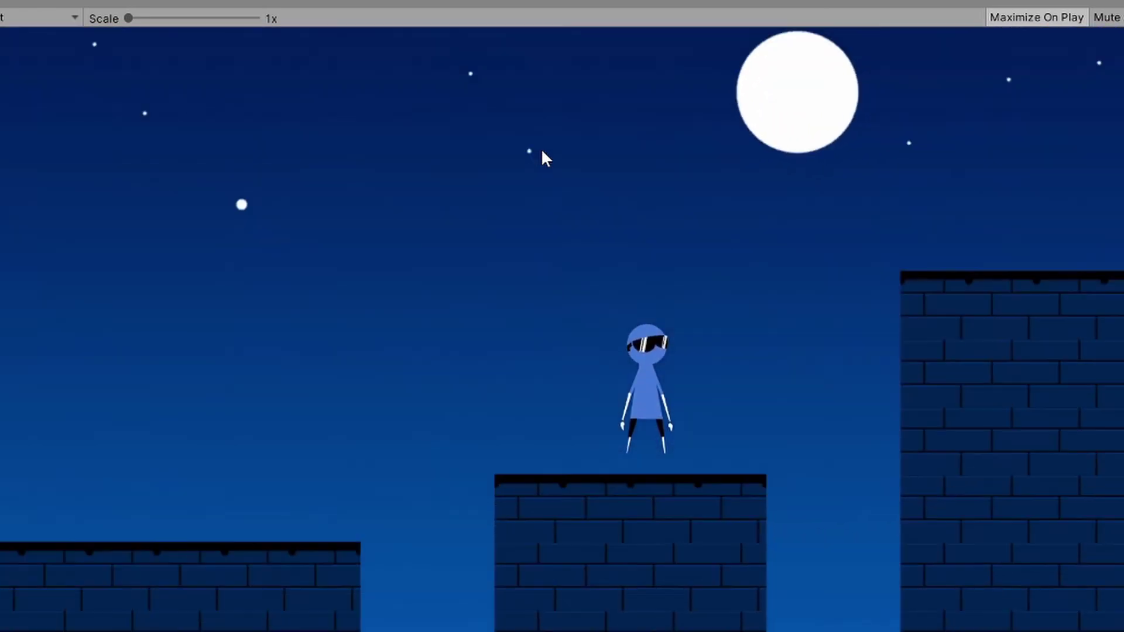
pyautogui.press('space')
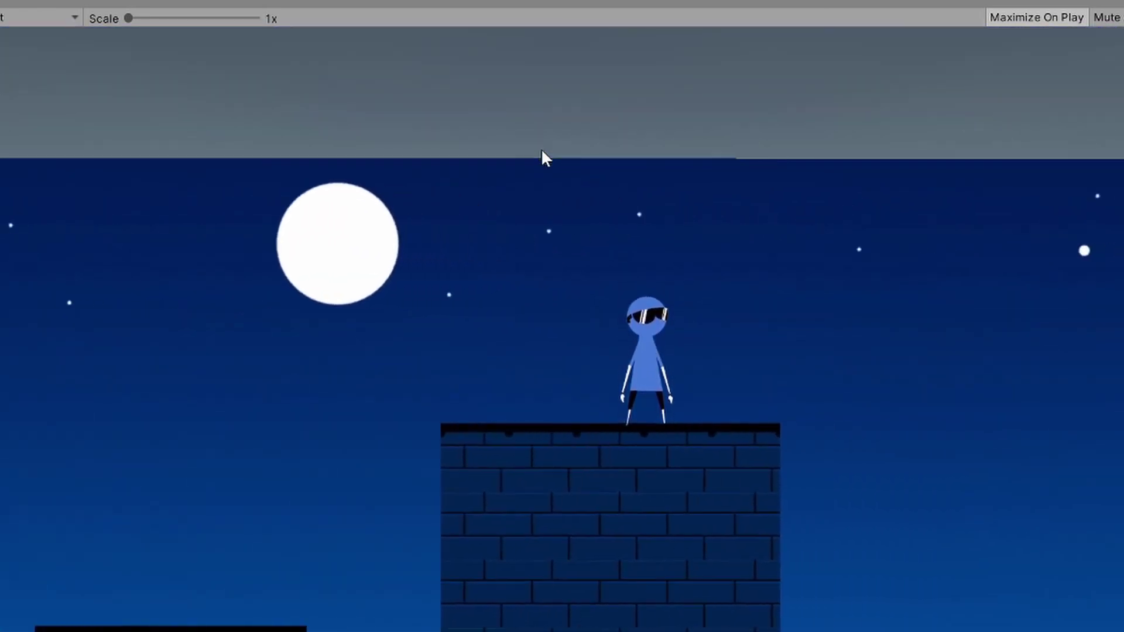
pyautogui.press('space')
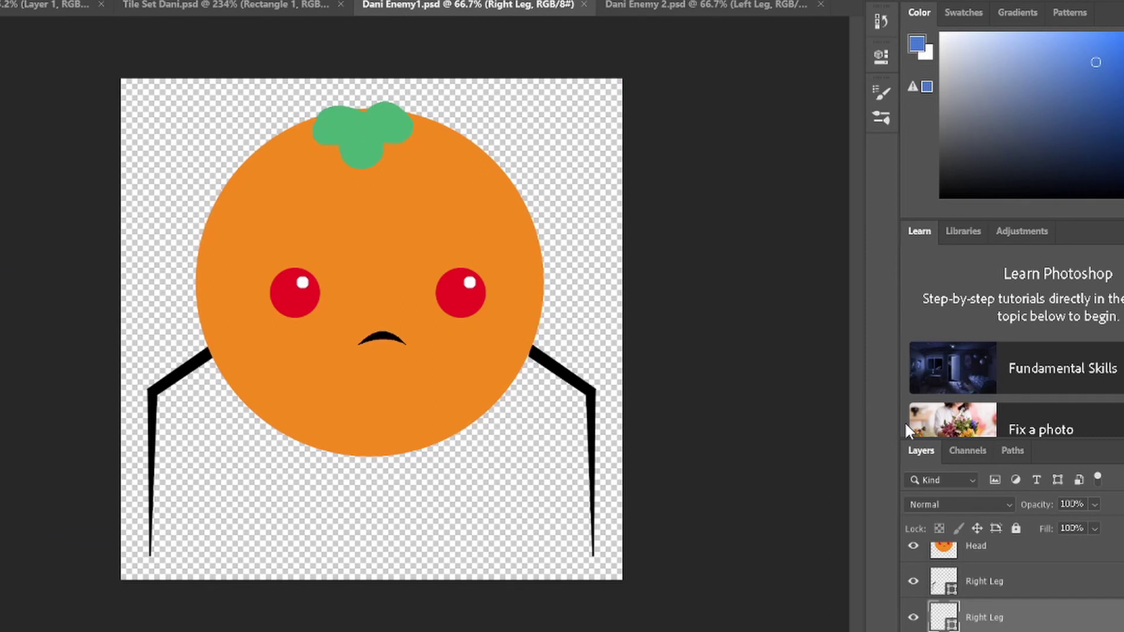
# Bring up the Dani Enemy 2.psd document with the robot sprite
pyautogui.click(680, 14)
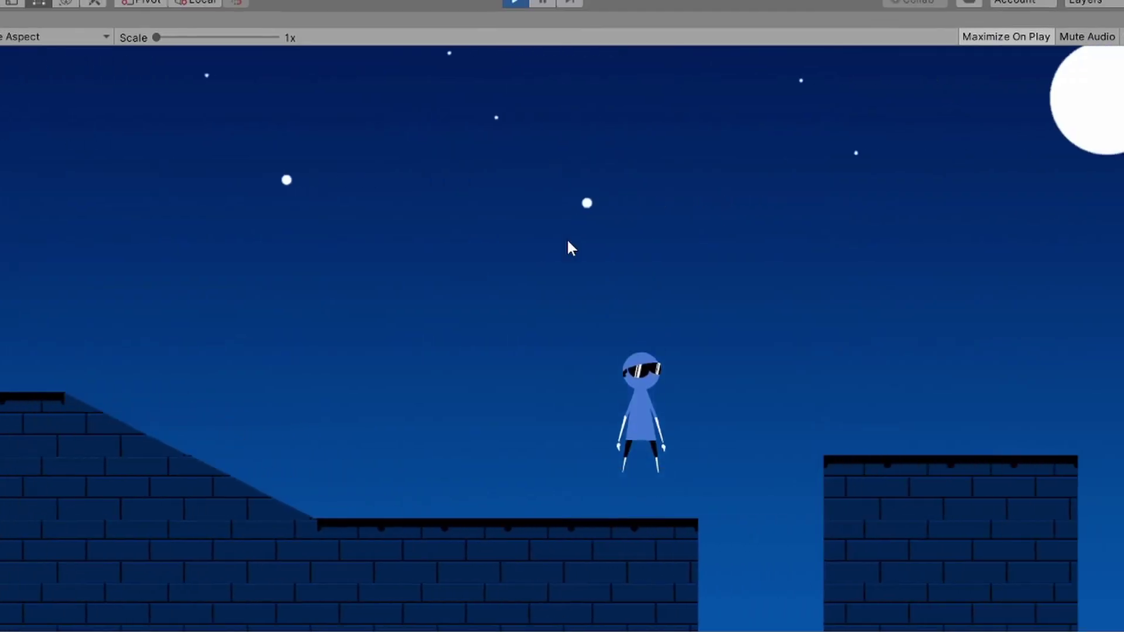
# Make four jumps across the rooftops up to the patrolling orange enemy
pyautogui.press('space')
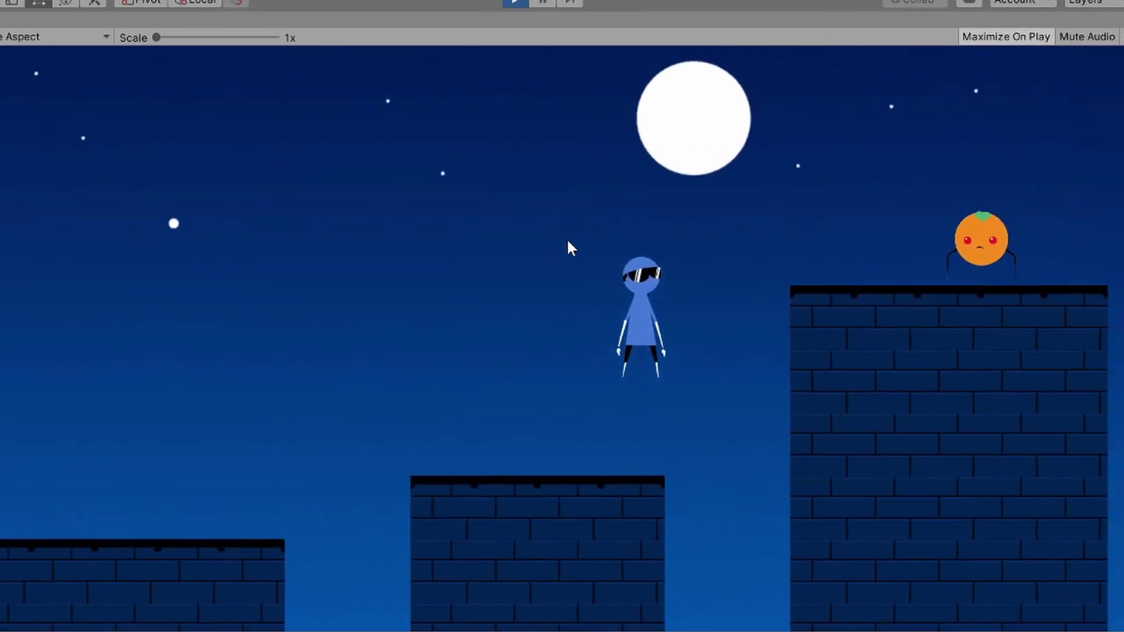
pyautogui.press('space')
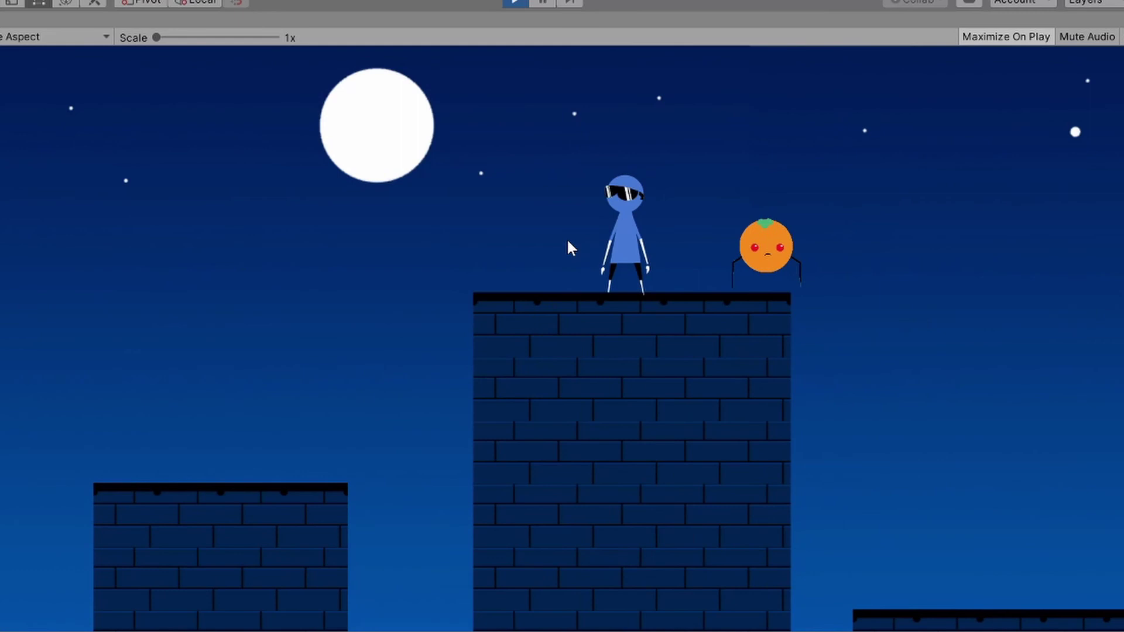
pyautogui.press('space')
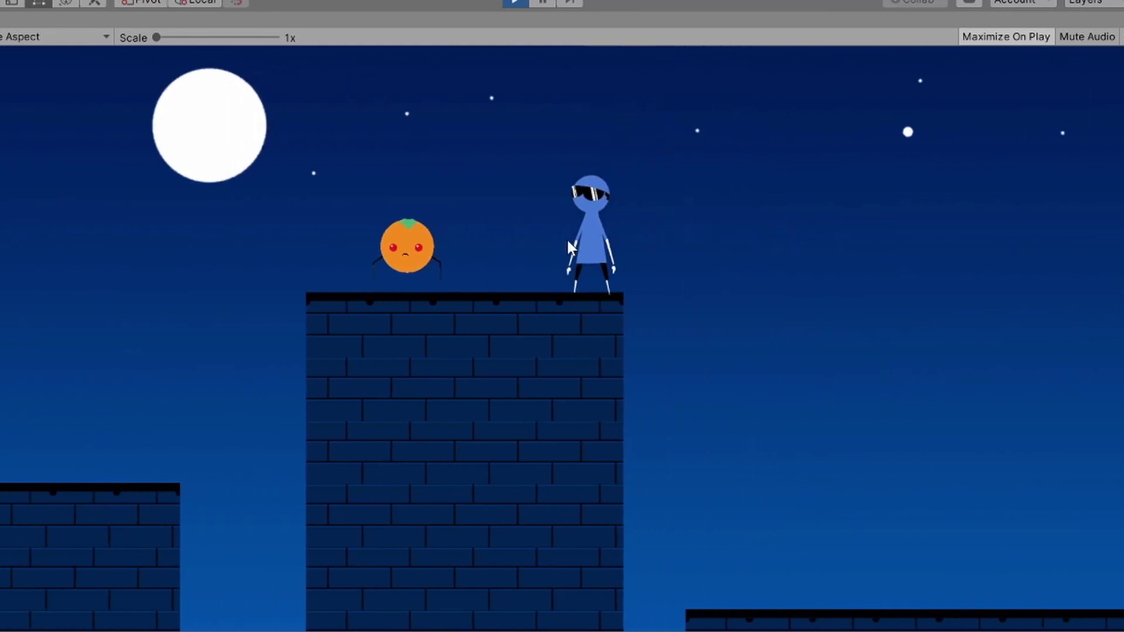
pyautogui.press('space')
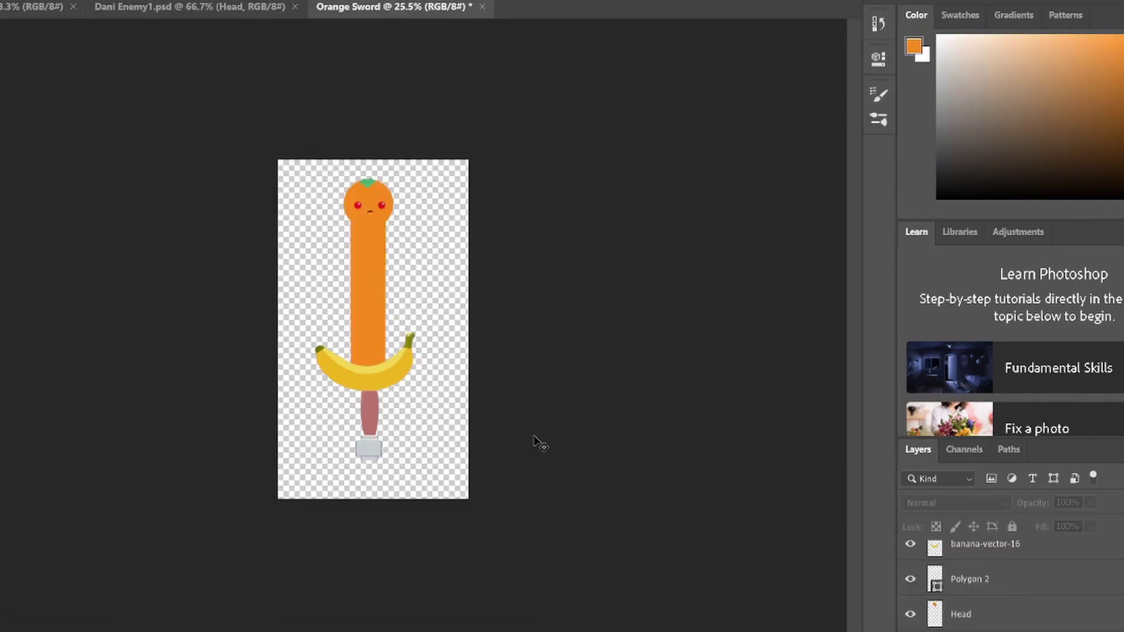
pyautogui.keyDown('alt'); pyautogui.scroll(-1, 536, 438); pyautogui.keyUp('alt')
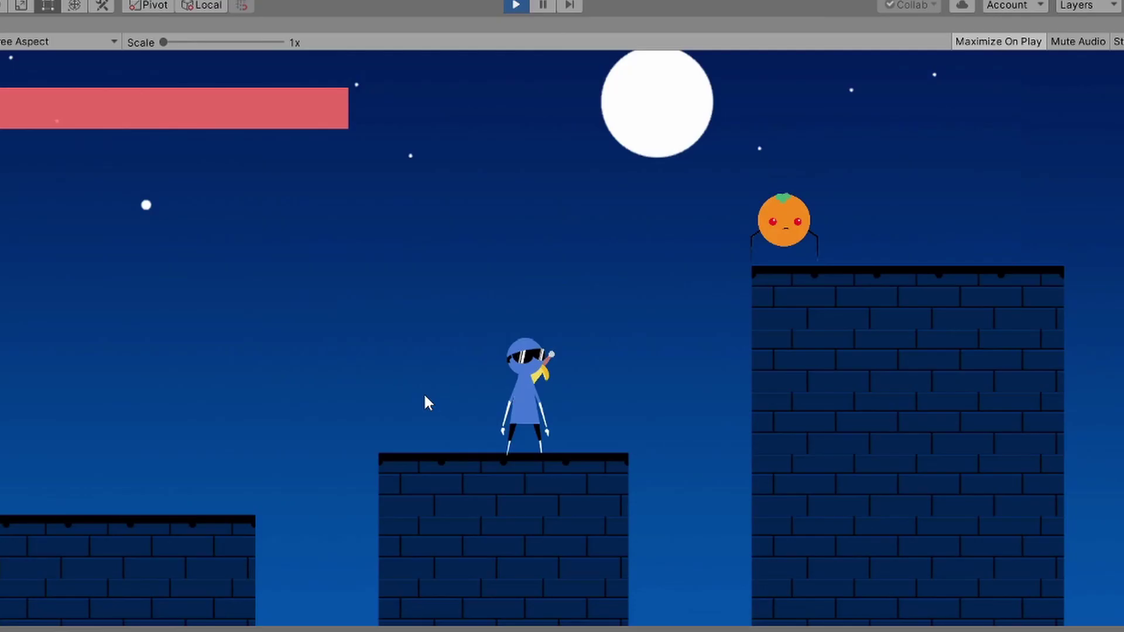
# Slash the orange enemy with the sword, then drop right to the lower roof past two more enemies
pyautogui.click(425, 396)
pyautogui.press('d')
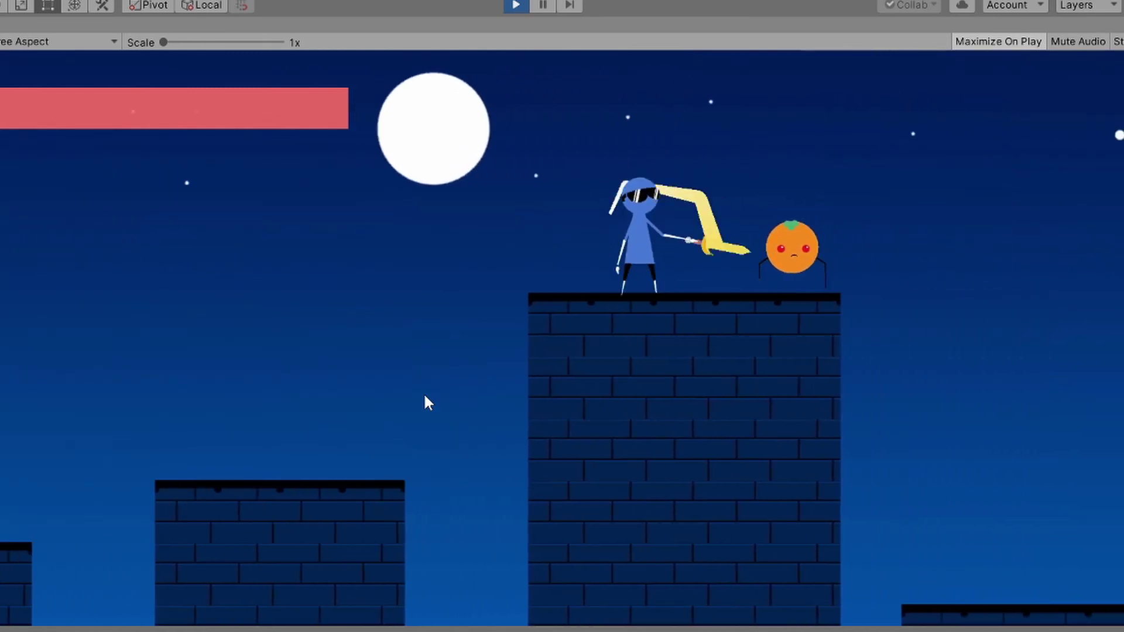
pyautogui.press('space')
pyautogui.press('d')
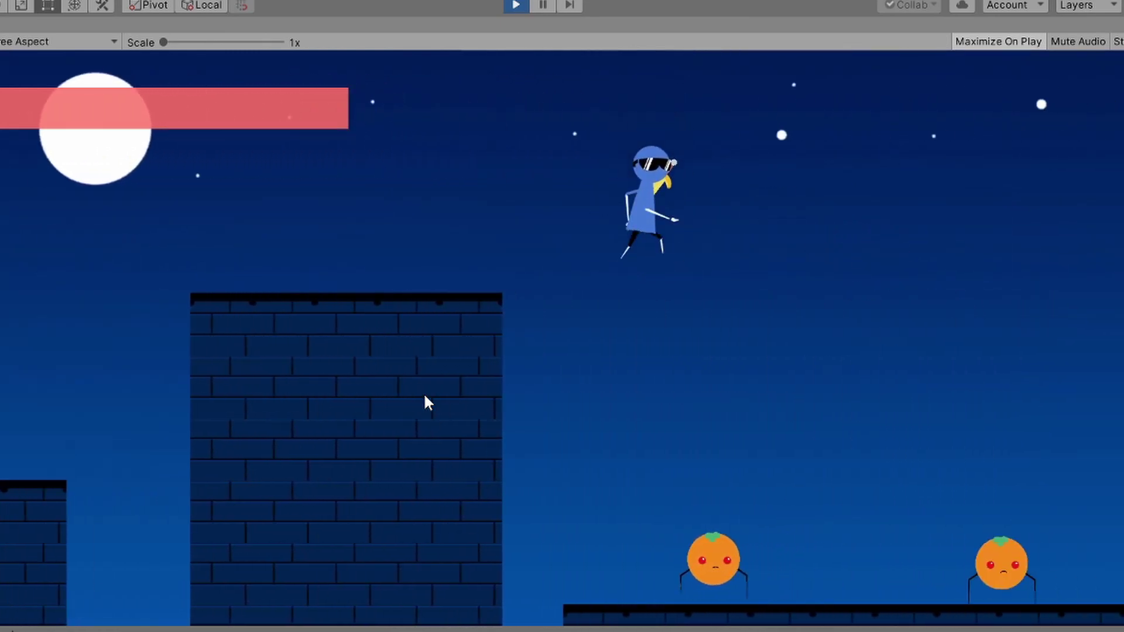
pyautogui.press('d')
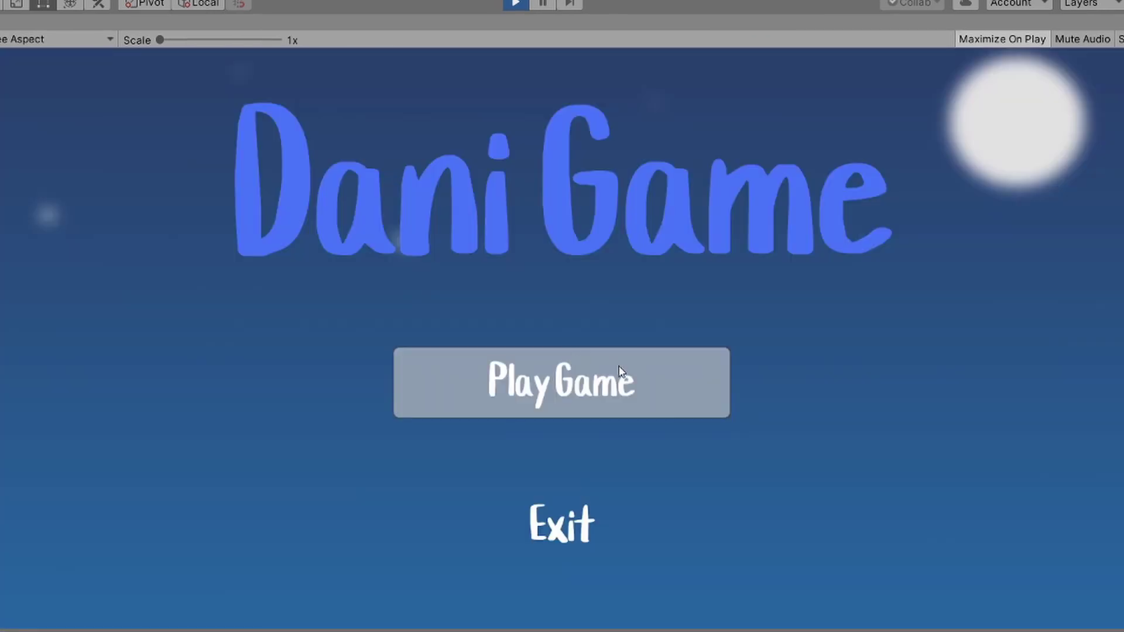
# Start Play Game, run and jump briefly, load Level 10, then leave the Success screen
pyautogui.click(620, 370)
pyautogui.press('d')
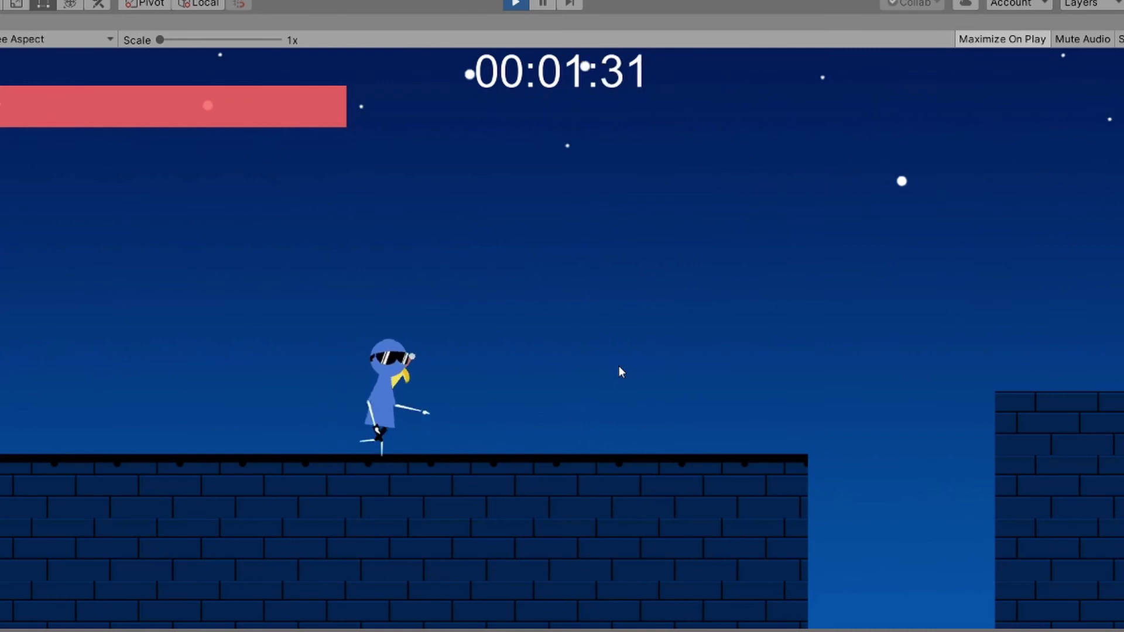
pyautogui.press('space')
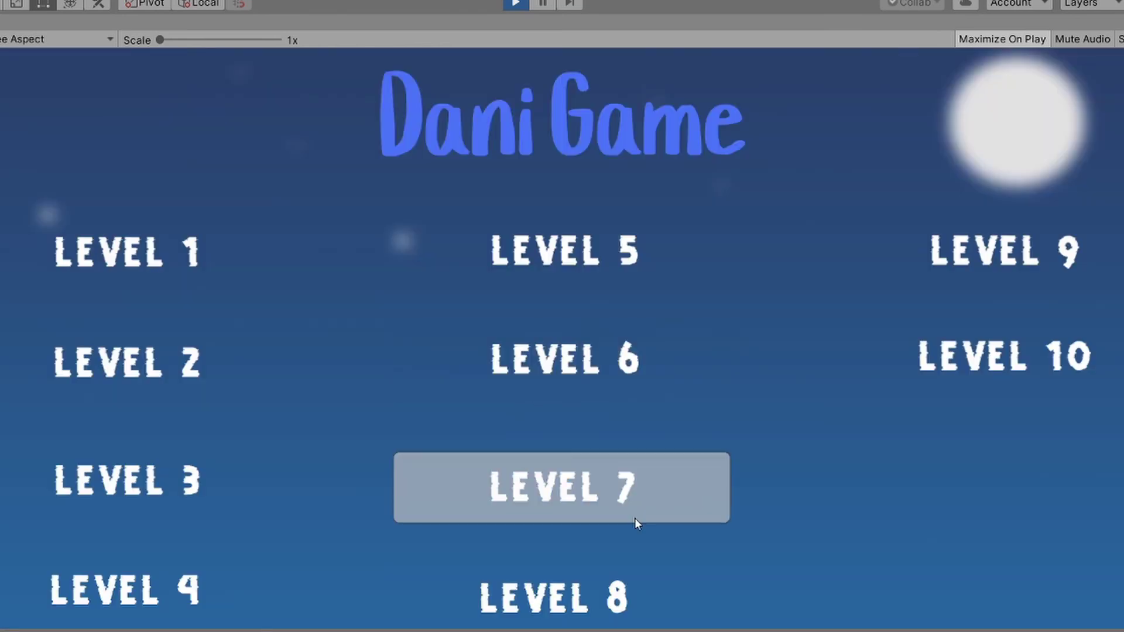
pyautogui.click(926, 356)
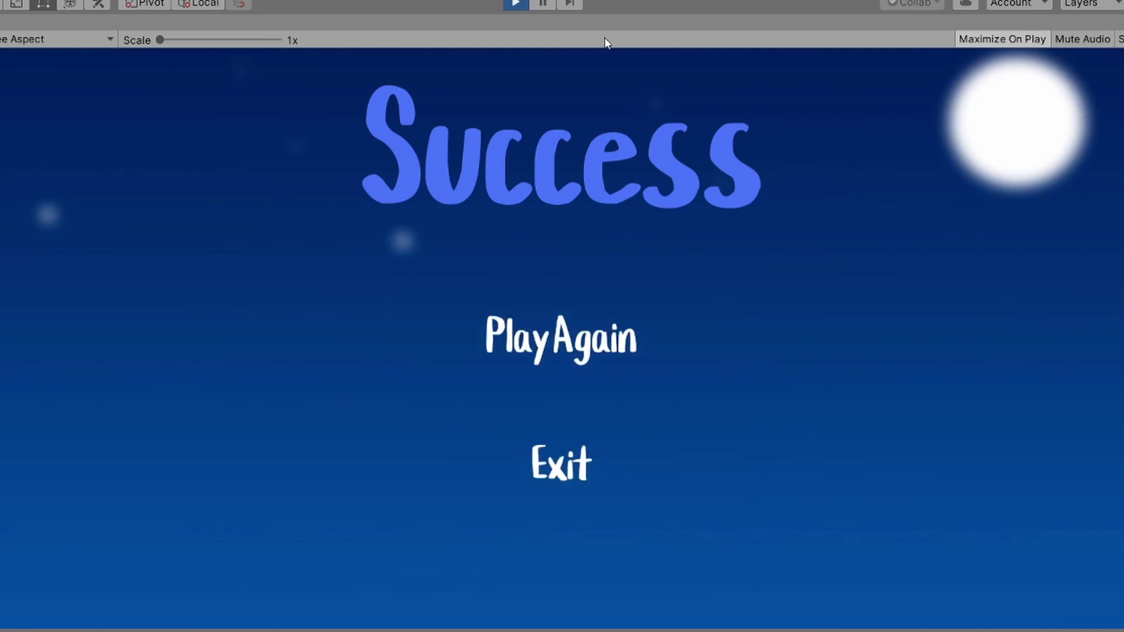
pyautogui.doubleClick(519, 4)
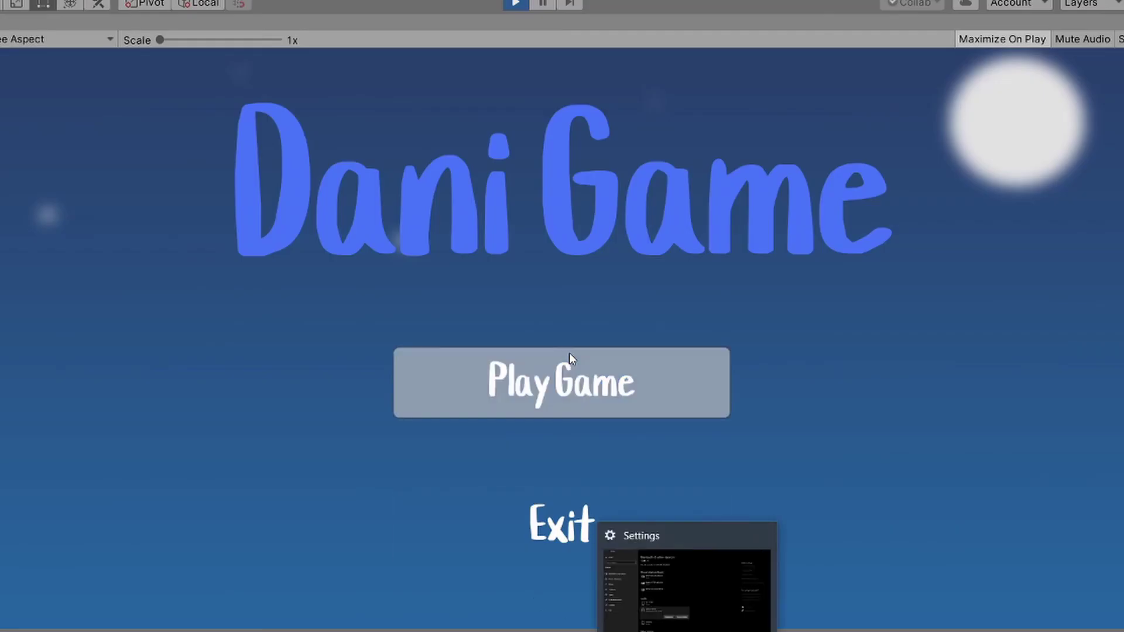
# Start Play Game and run right, jumping twice across the rooftop gaps
pyautogui.click(620, 371)
pyautogui.press('d')
pyautogui.press('space')
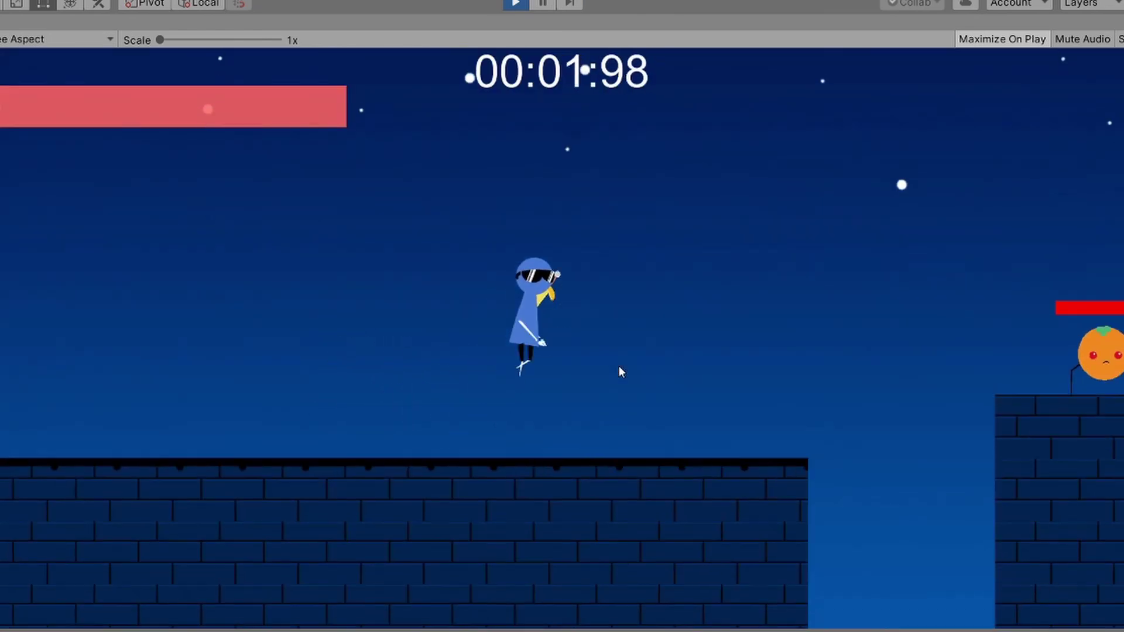
pyautogui.press('space')
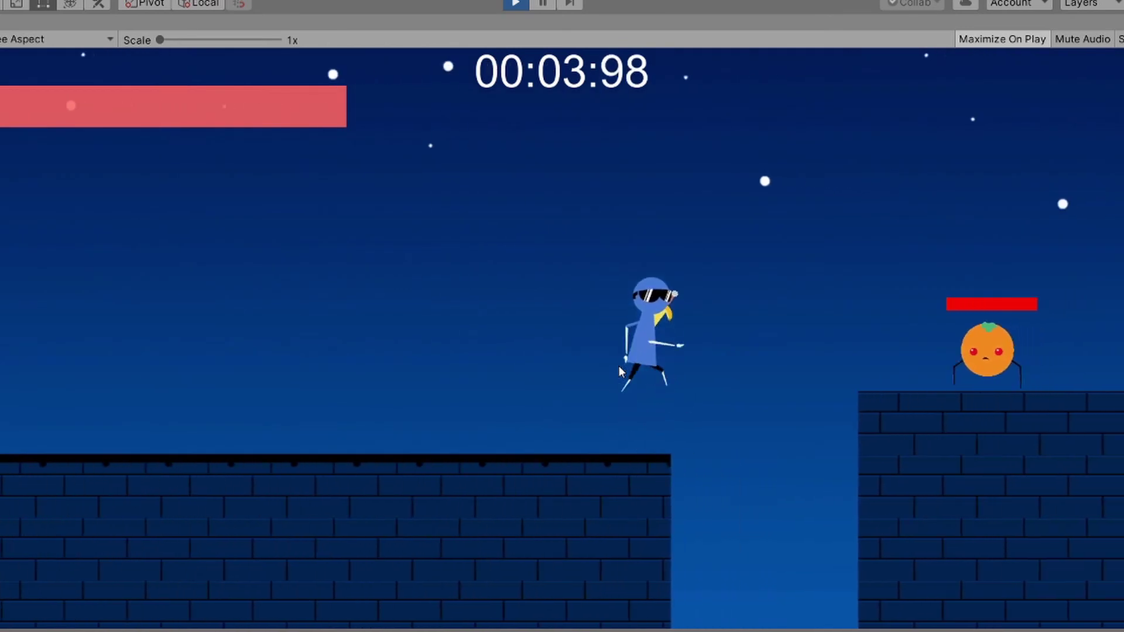
# Kill the orange enemy with two sword slashes, then jump on and attack the next one
pyautogui.click(820, 363)
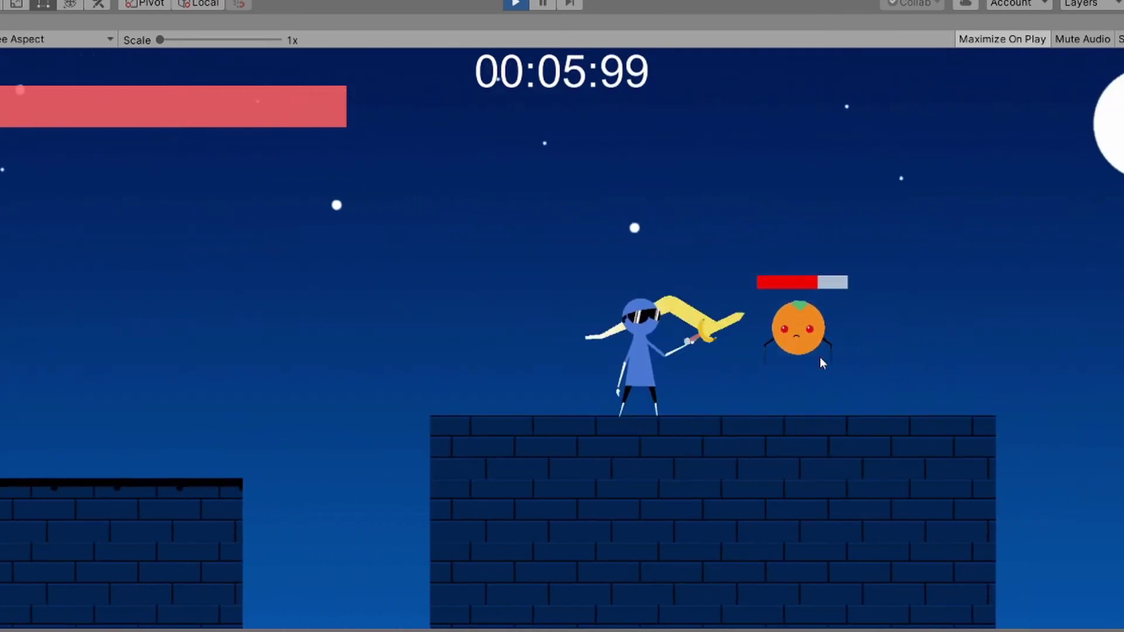
pyautogui.click(821, 359)
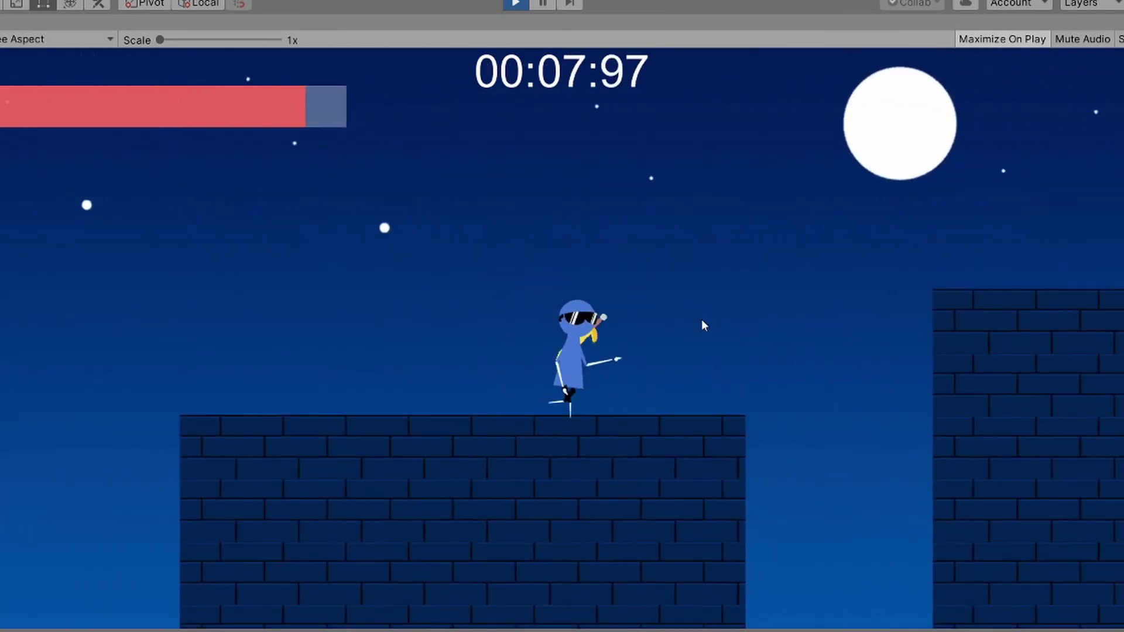
pyautogui.press('space')
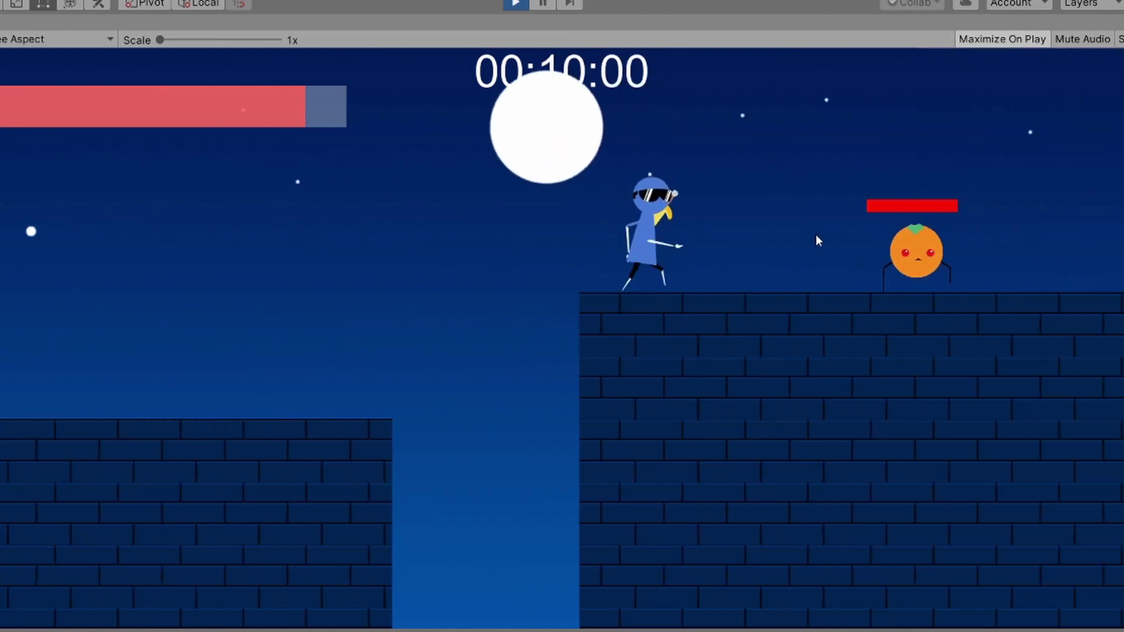
pyautogui.click(816, 237)
pyautogui.press('d')
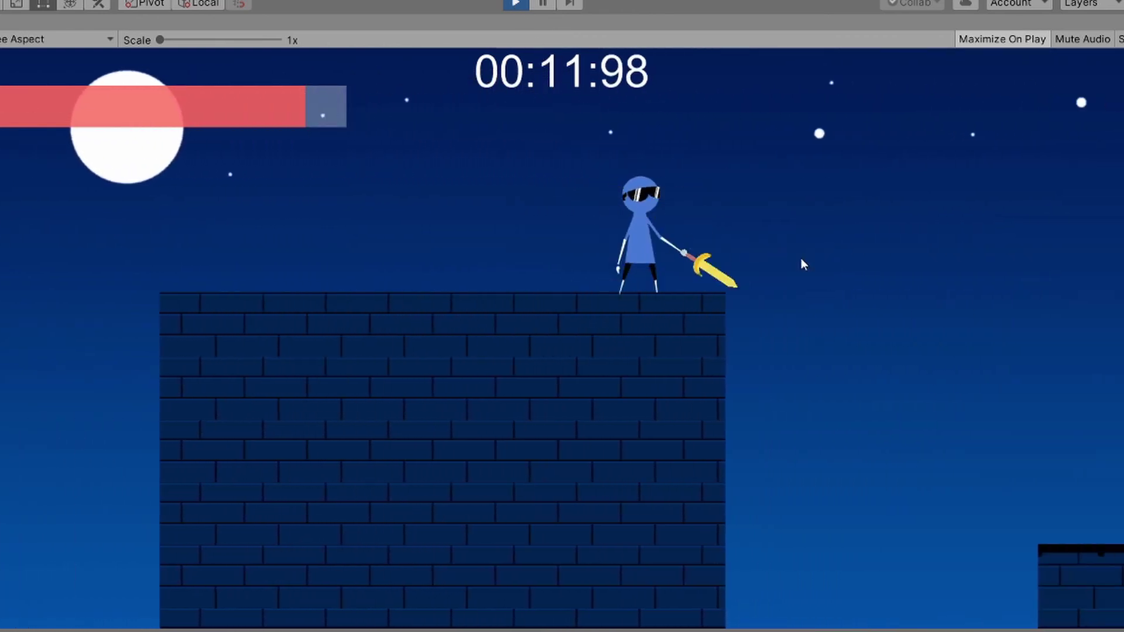